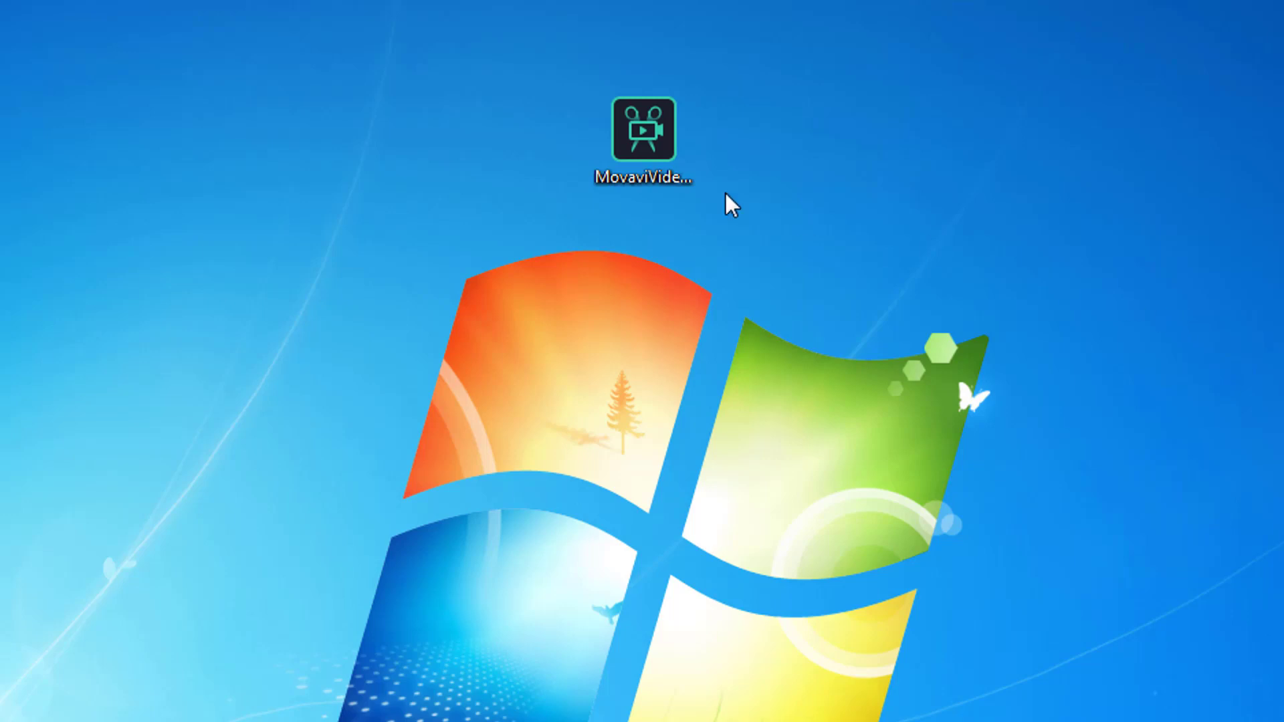
Run the Movavi installer from the desktop, accept the licence agreement and begin the installation.
double_click(645, 130)
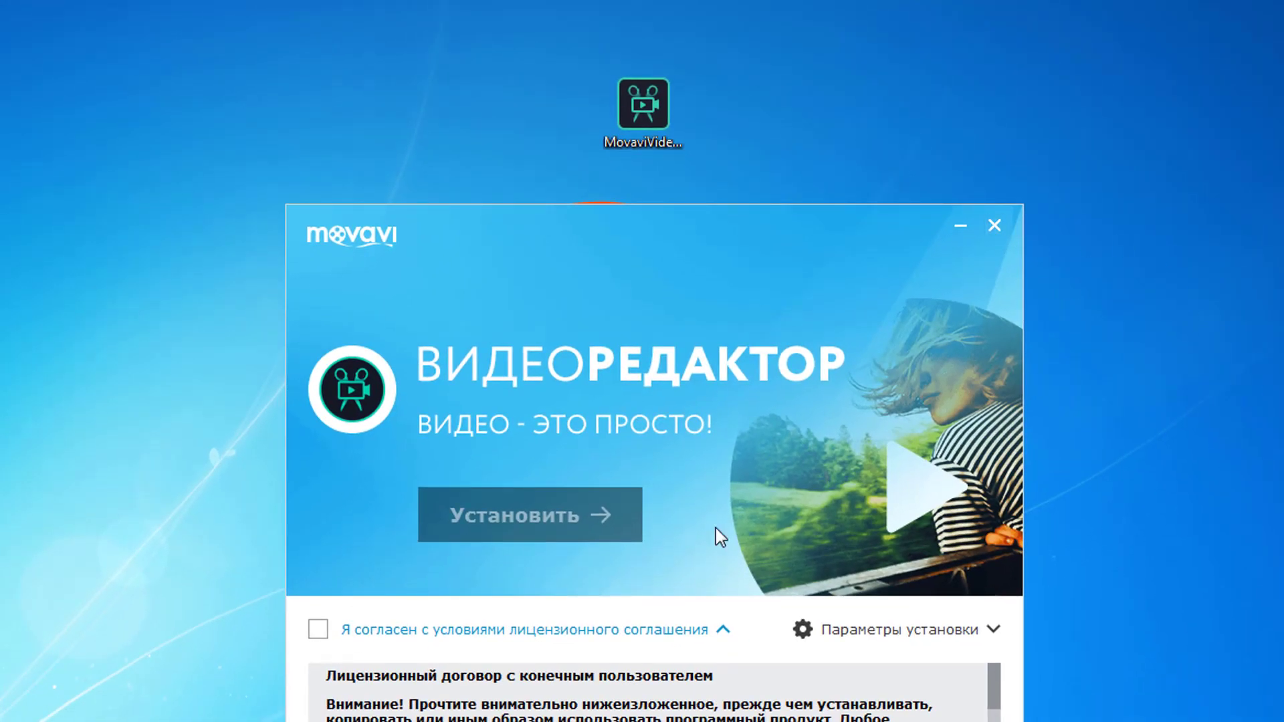
click(317, 629)
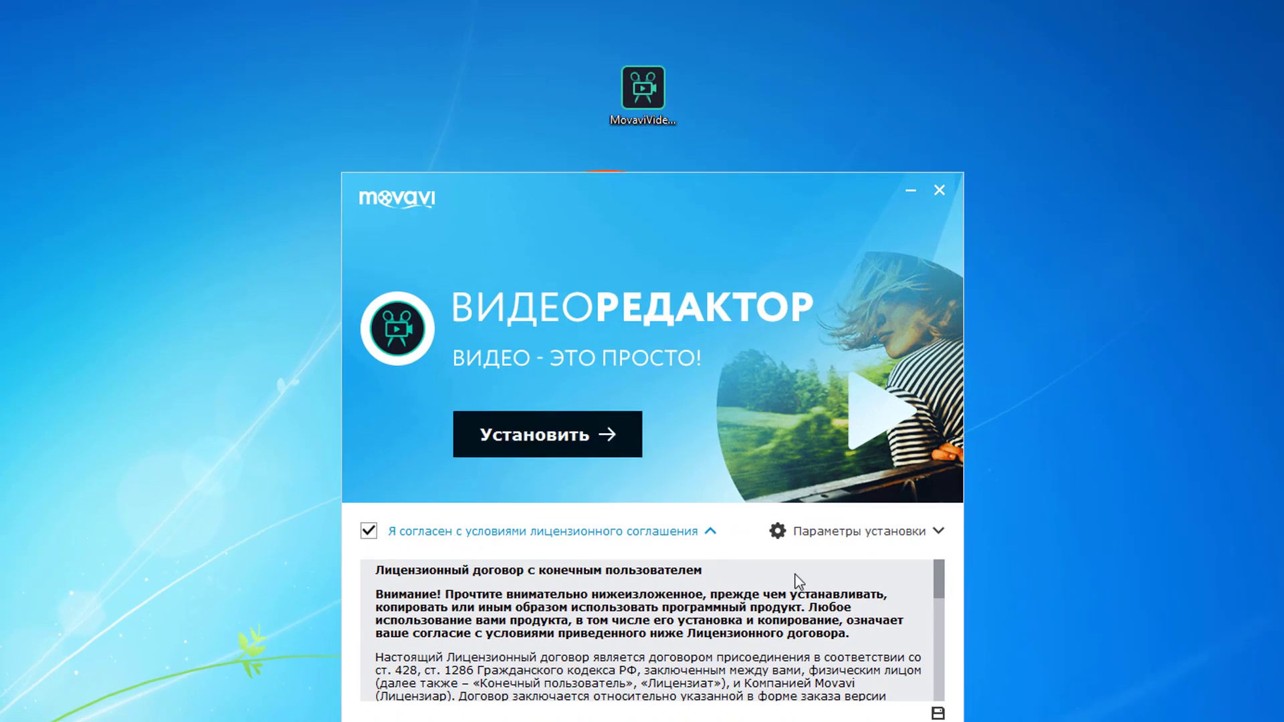
click(576, 434)
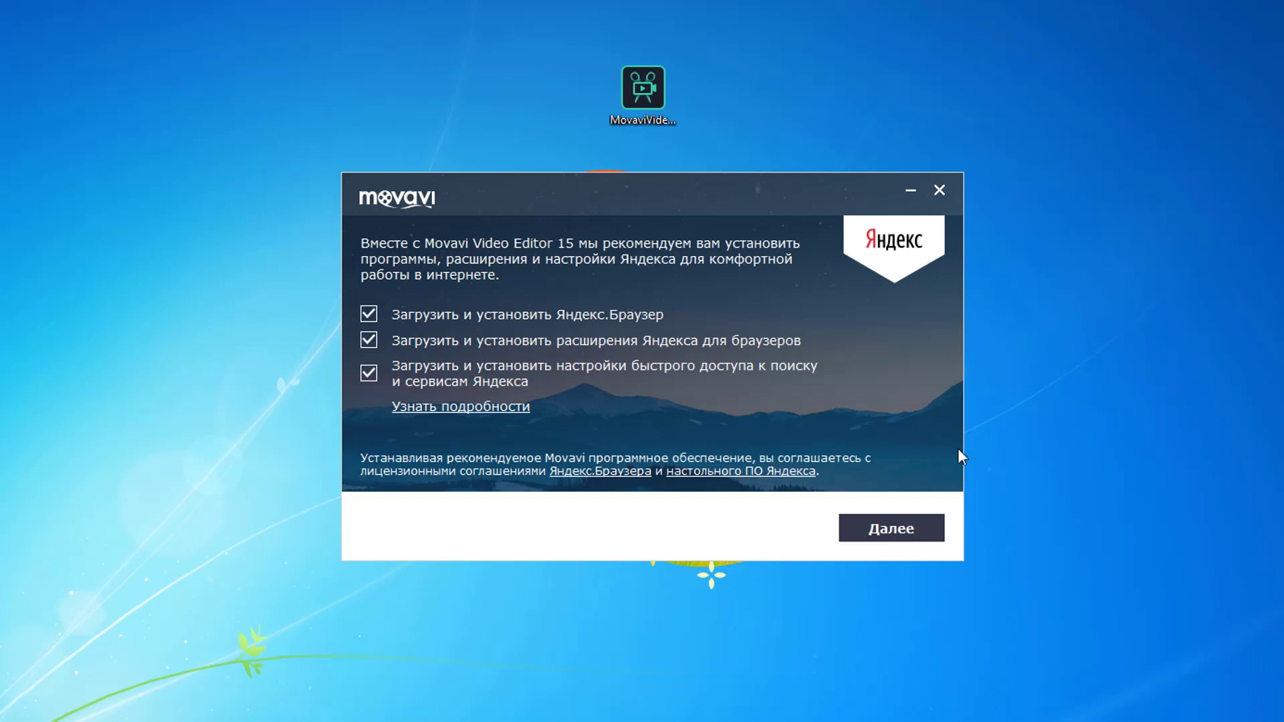
Decline the bundled Yandex add-ons to finish the installation, and launch the video editor.
click(416, 311)
click(402, 360)
click(894, 525)
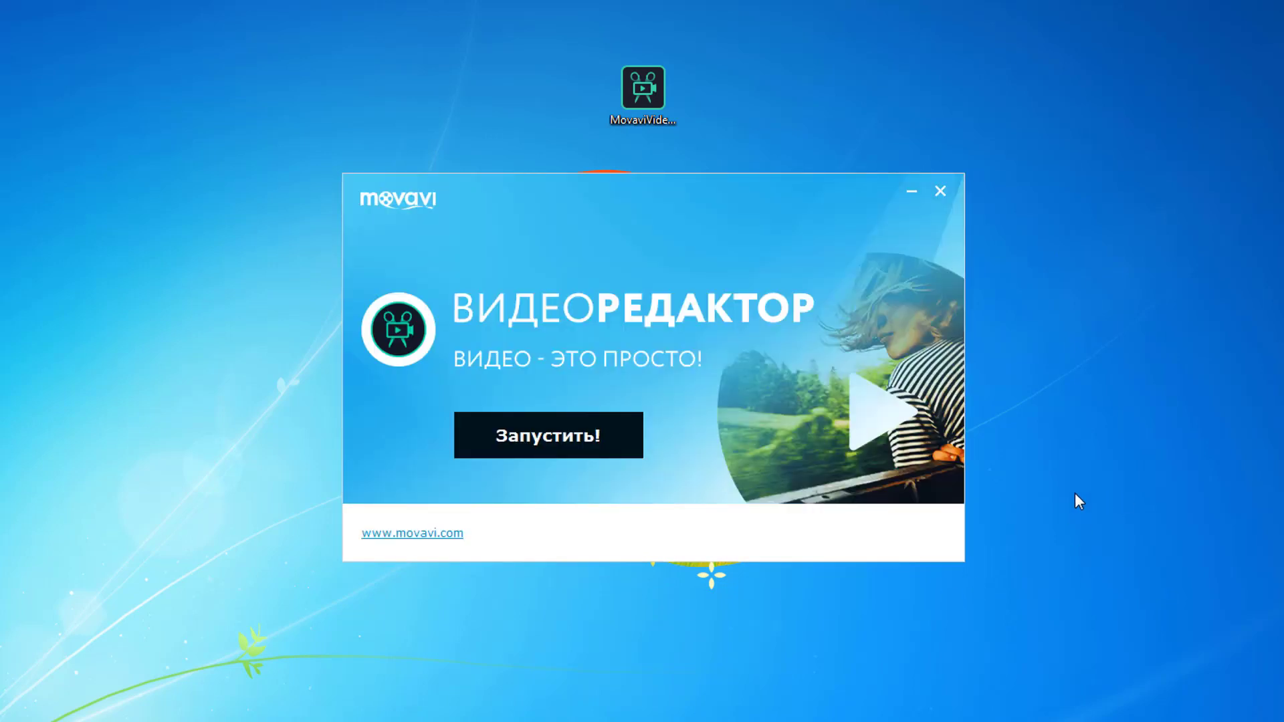
click(588, 433)
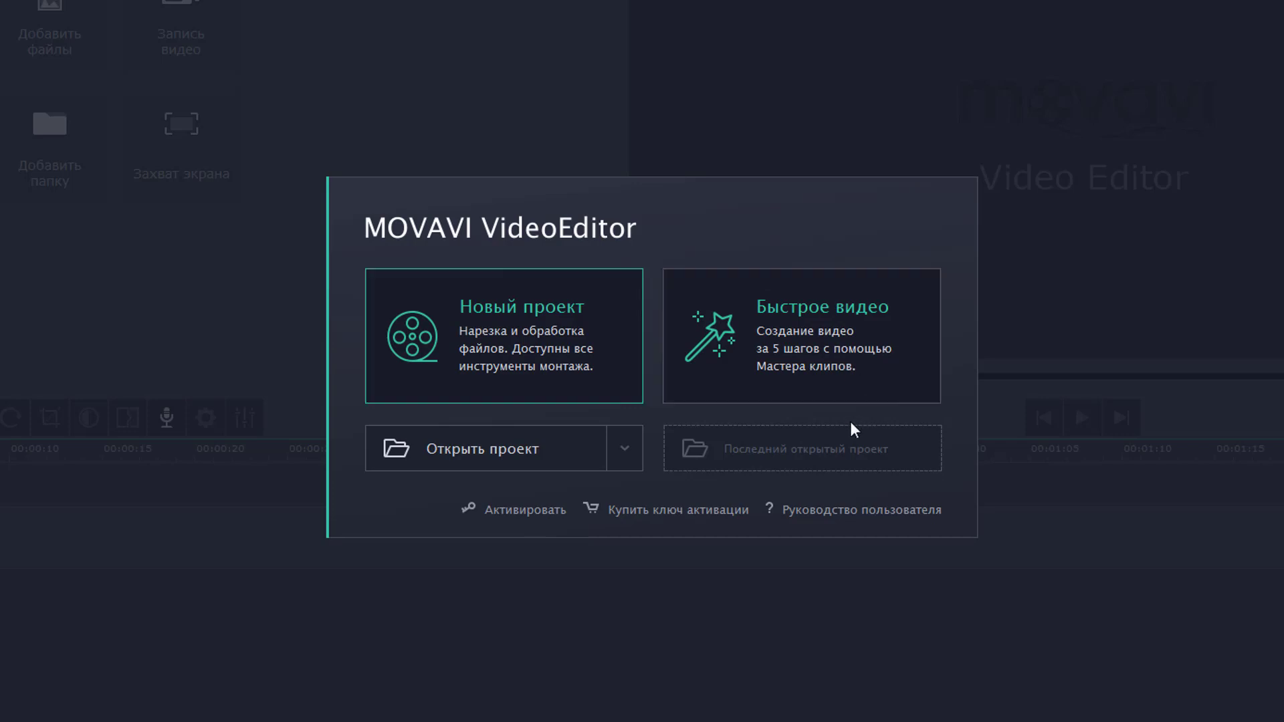
Start a quick video (Быстрое видео) and add the file 1.mp4 from the desktop.
click(821, 350)
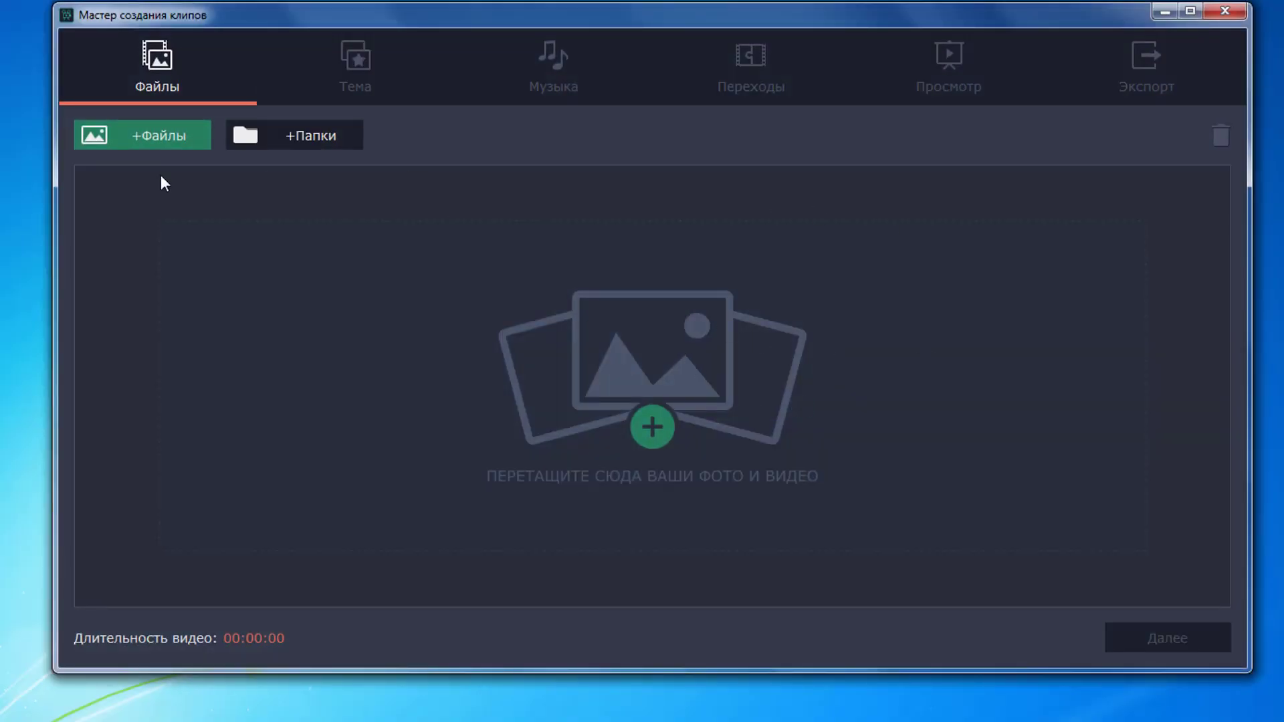
click(155, 137)
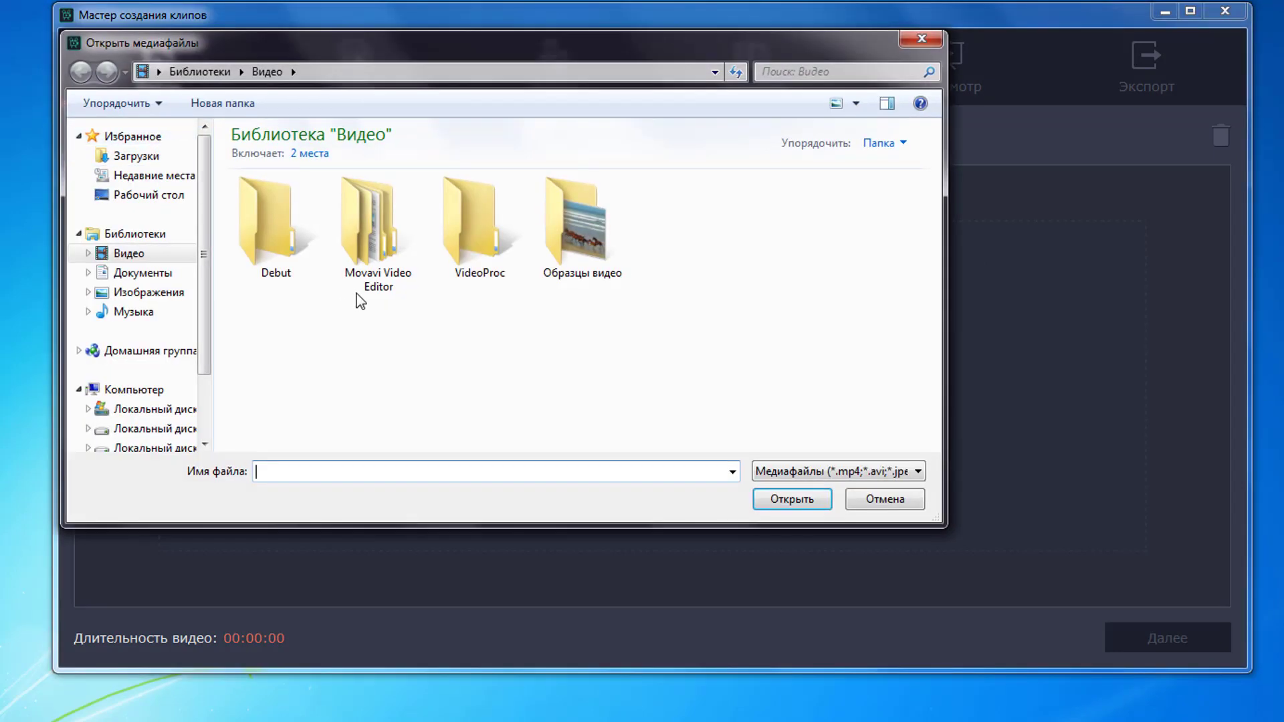
click(157, 196)
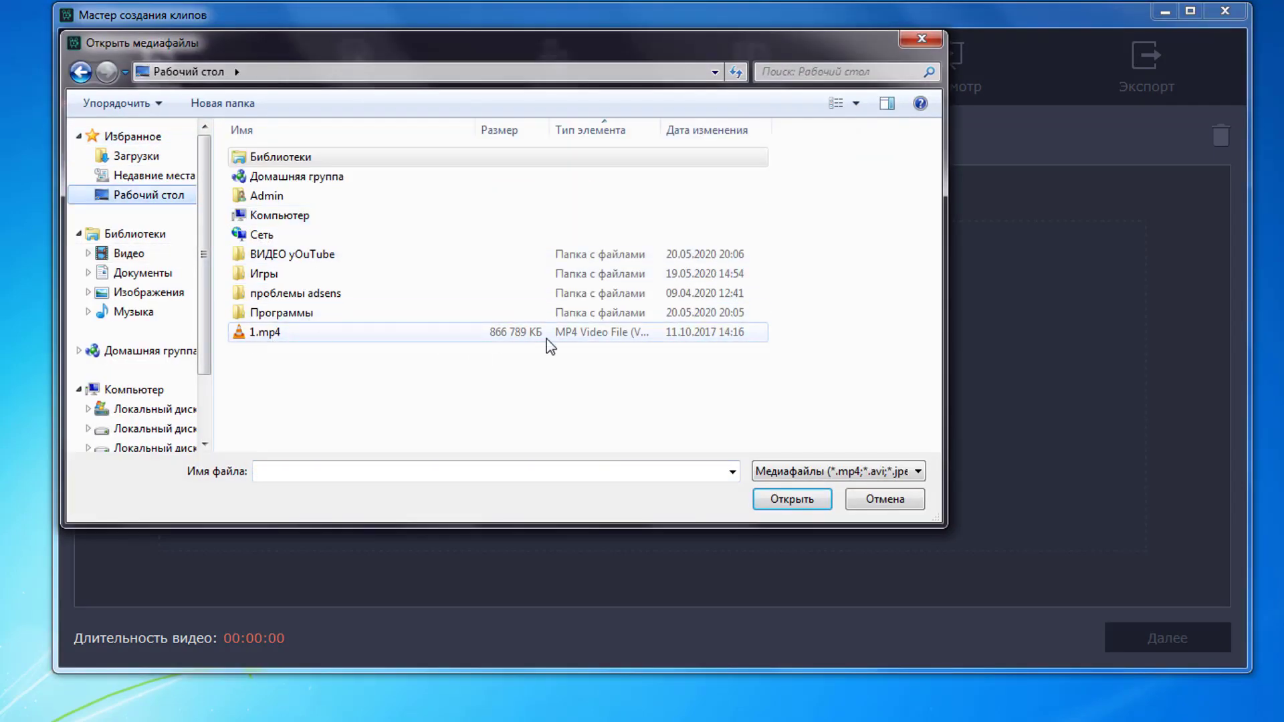
click(503, 347)
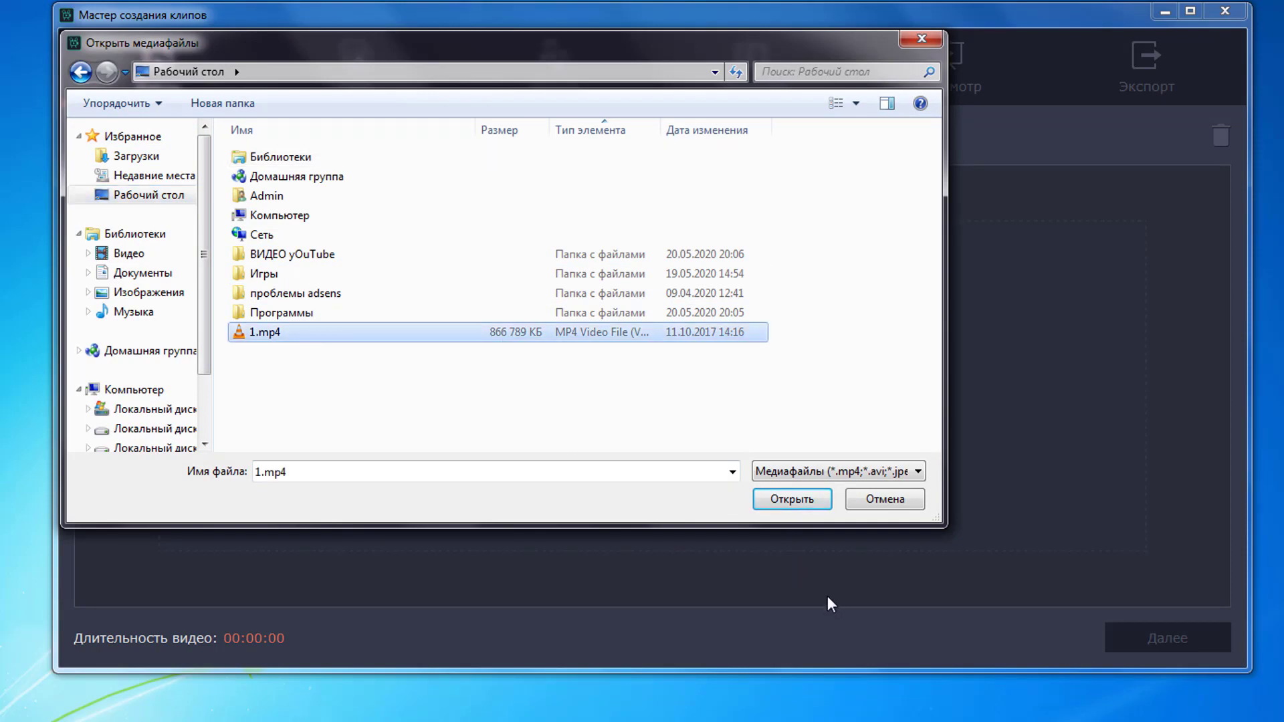
click(798, 501)
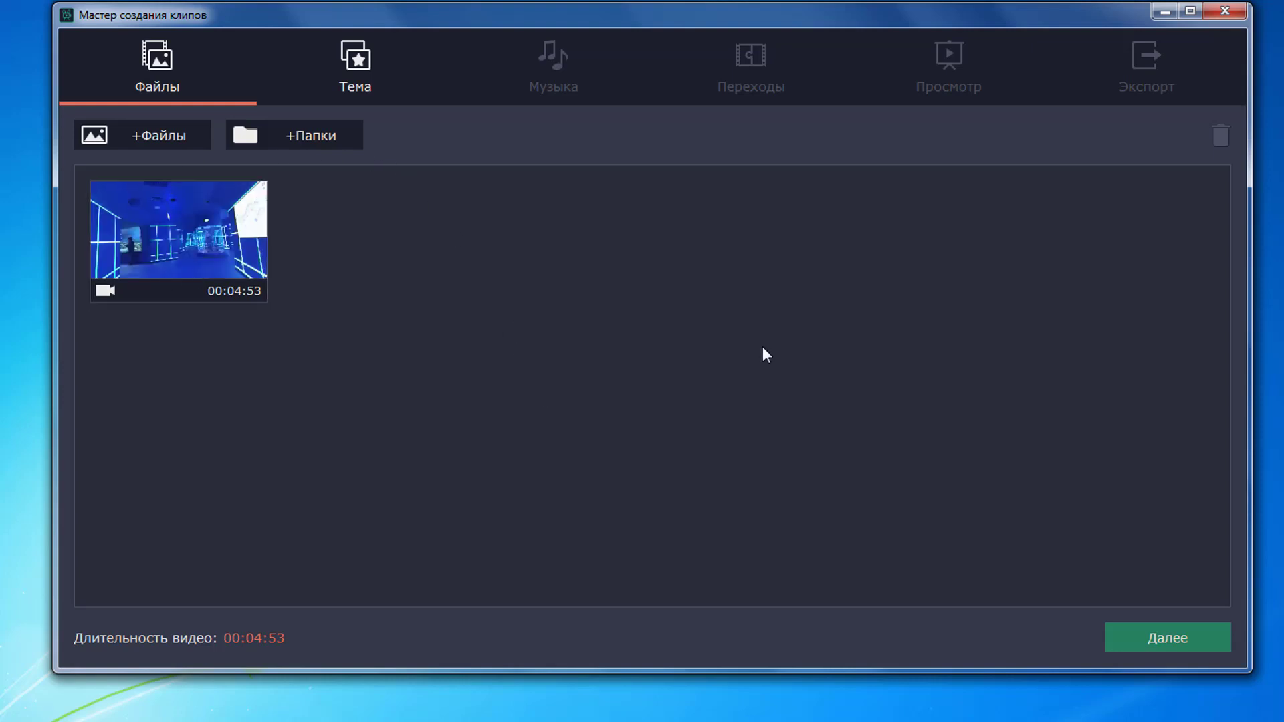
Choose the Путешествия theme for the clip, preview its sample and continue to the Просмотр stage.
click(1179, 641)
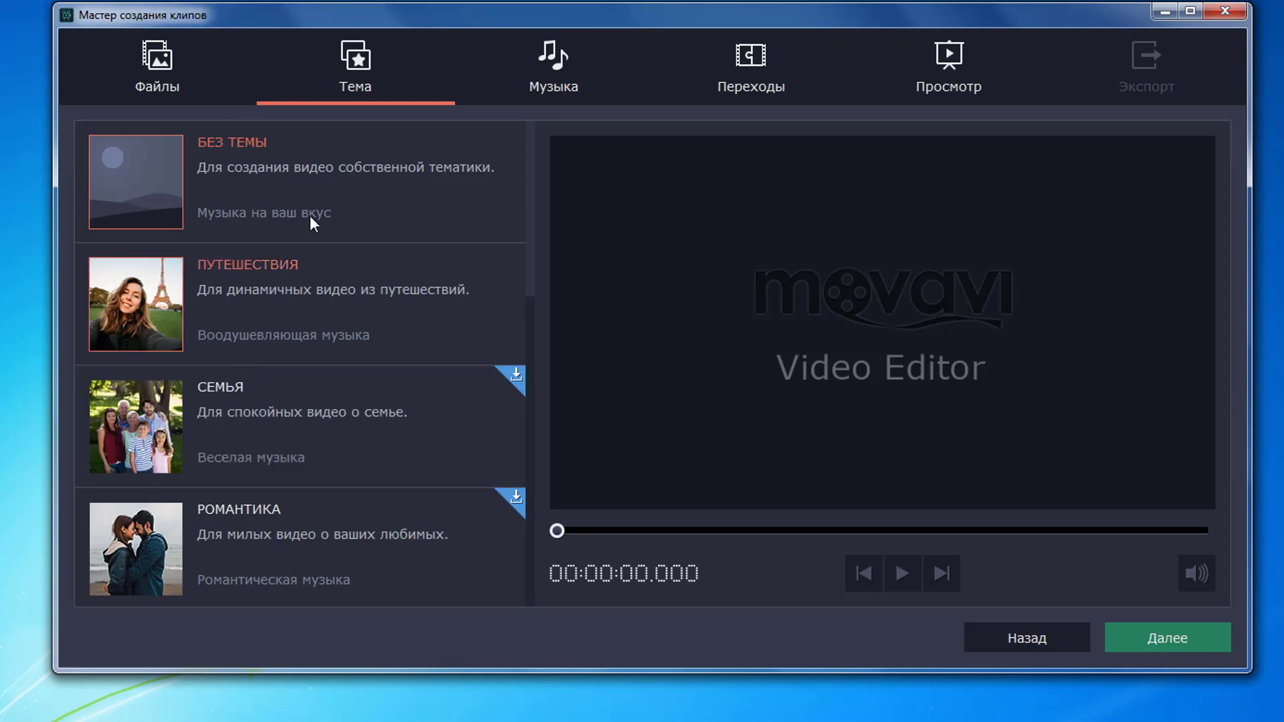
click(364, 312)
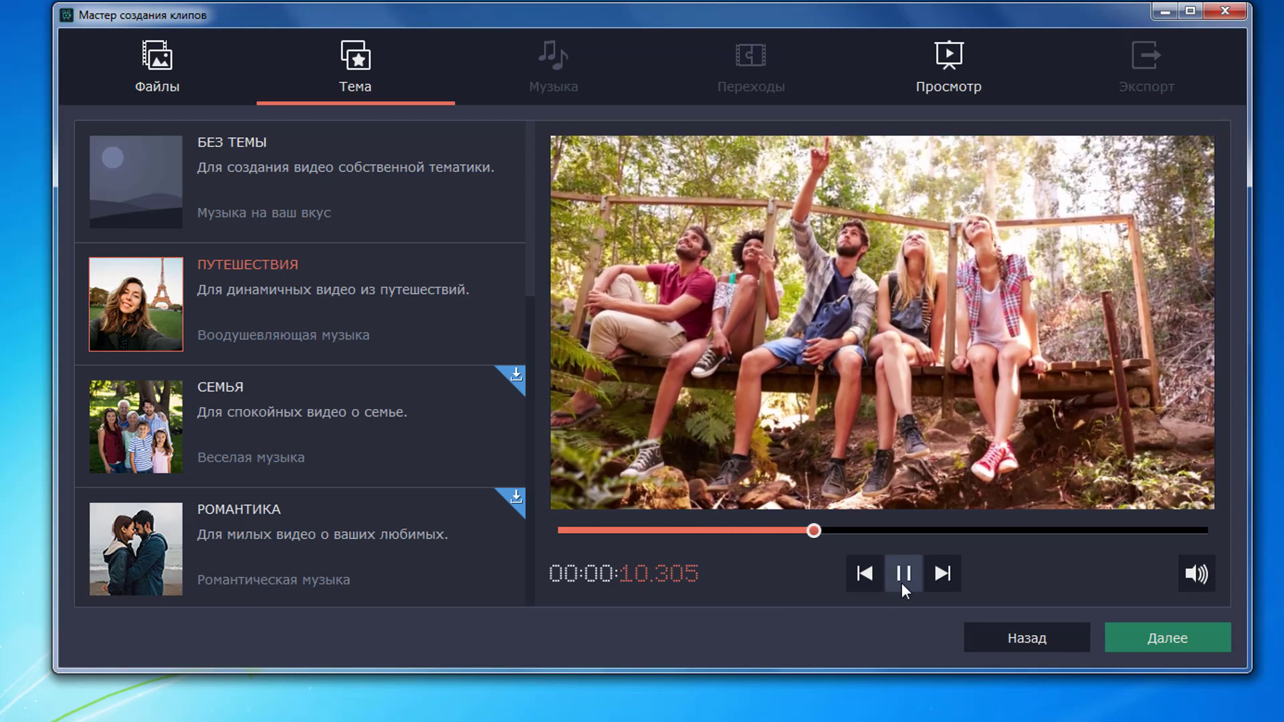
click(902, 576)
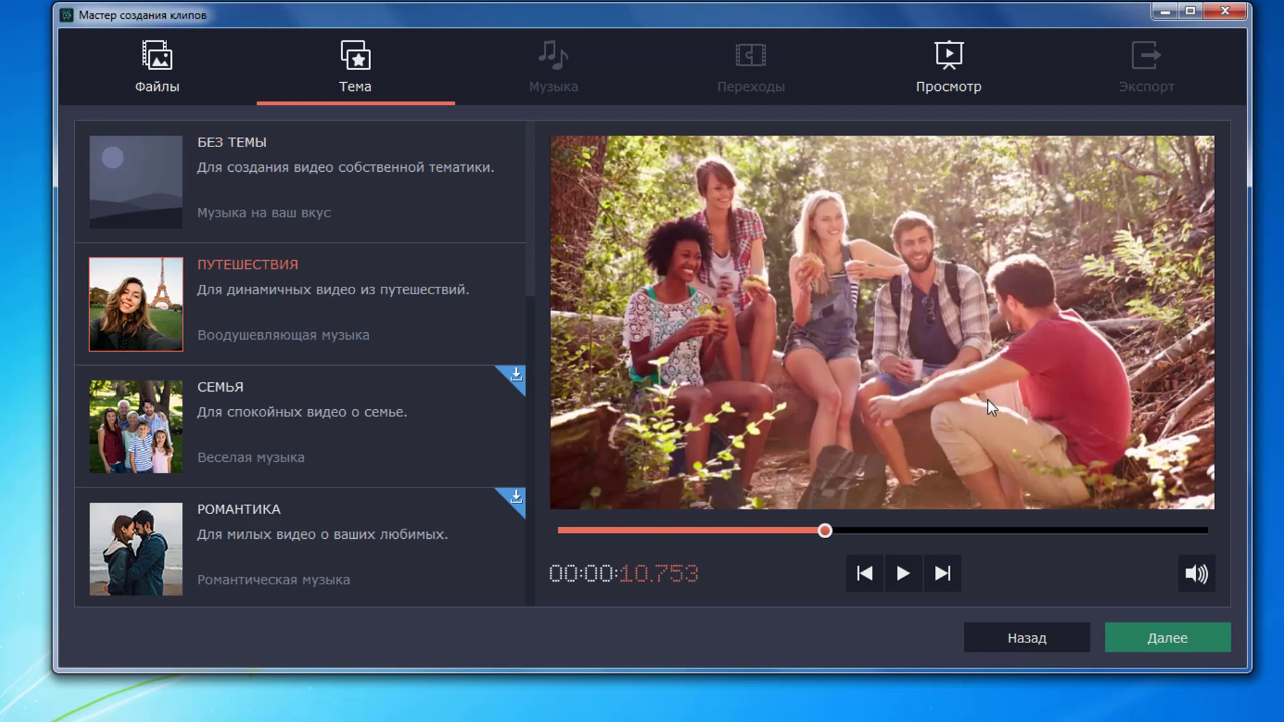
click(1167, 638)
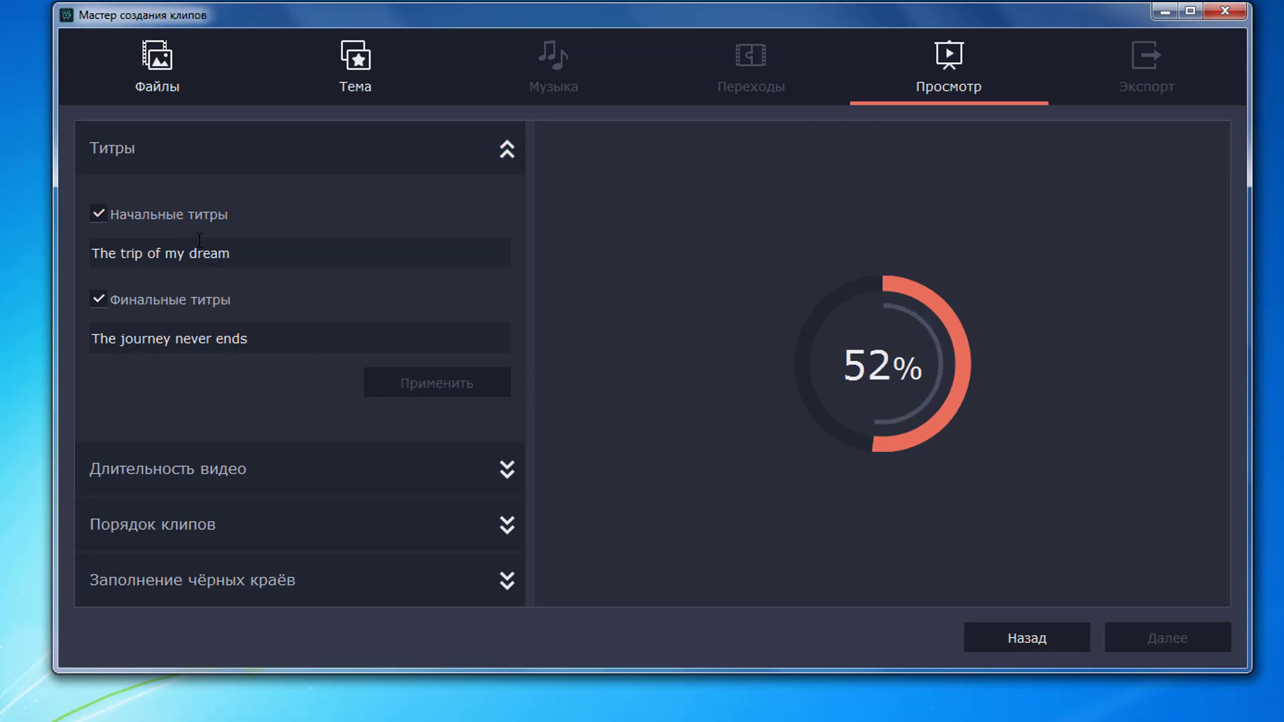
Set the opening title to "Аквамир Новосибирск" and the closing title to "Спасибо за просмотр", and apply both.
triple_click(214, 253)
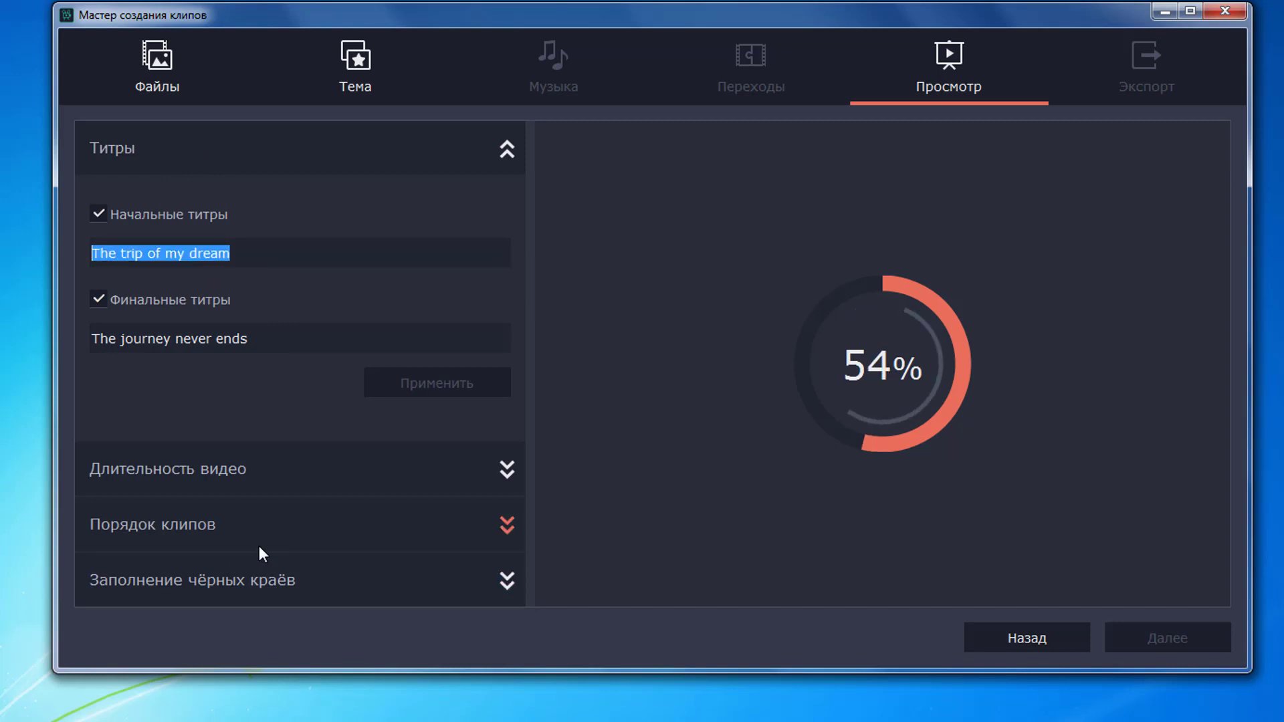
text(Аква)
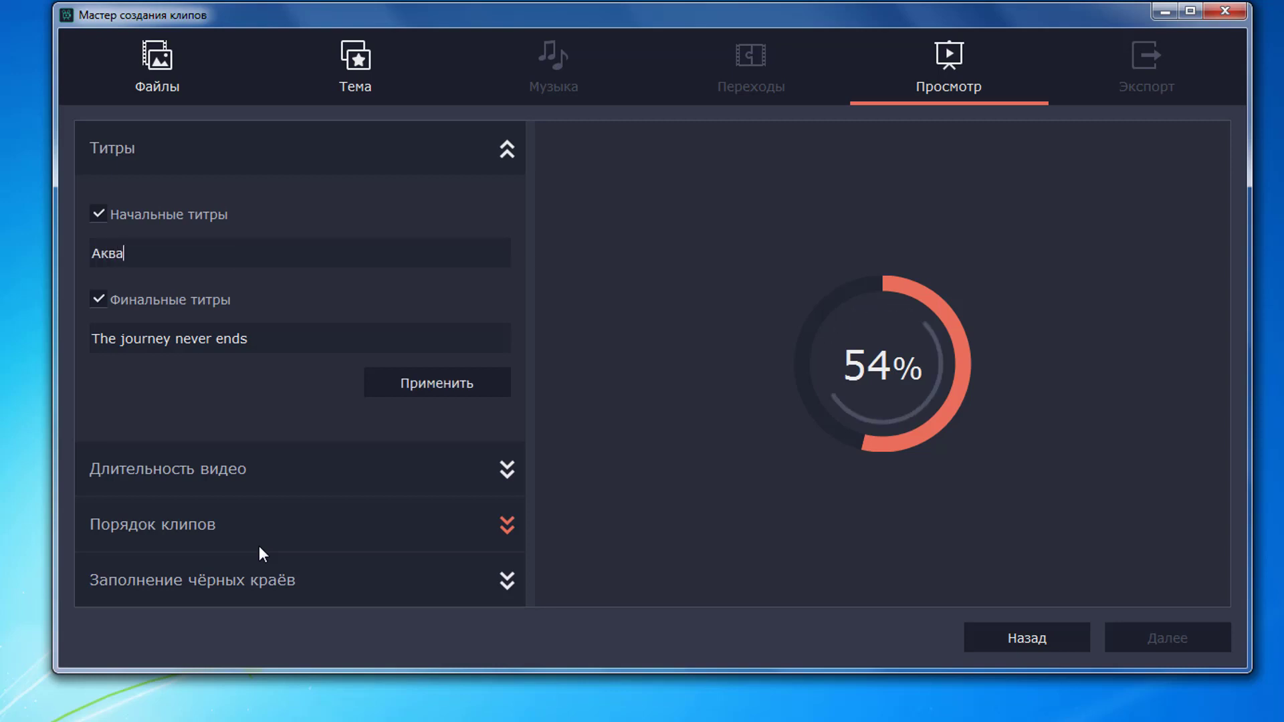
text(мир Новоси)
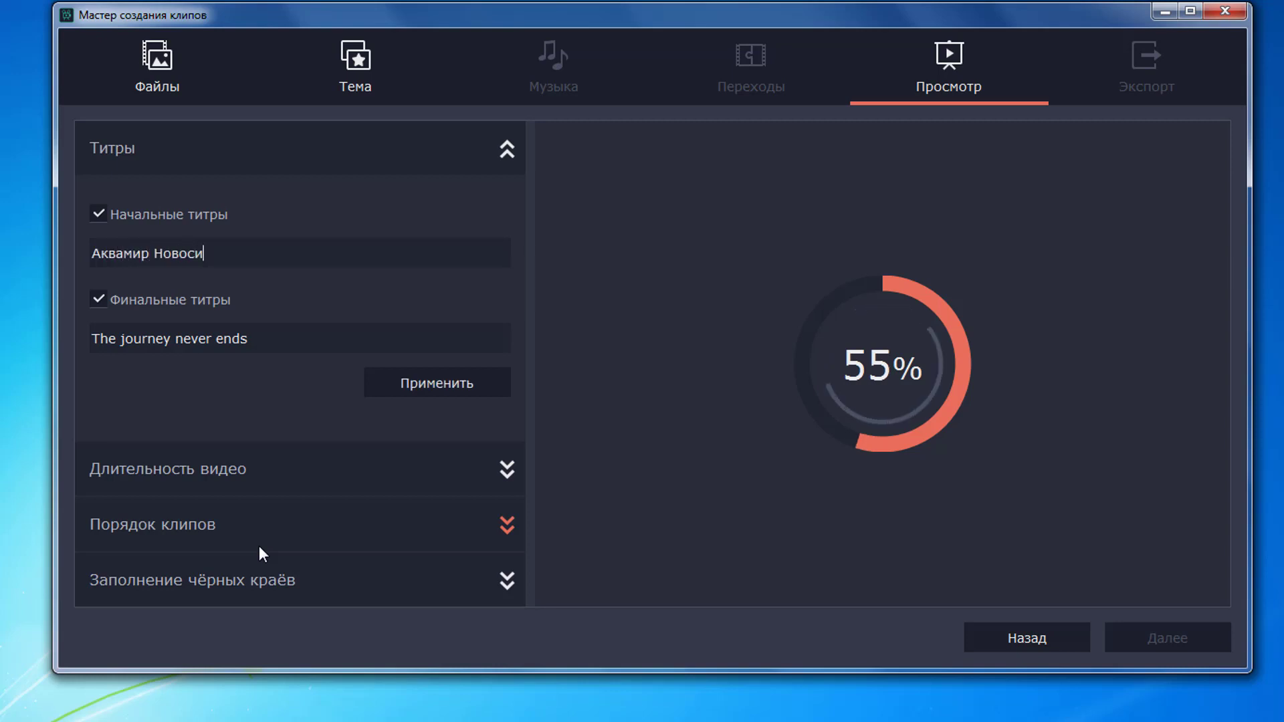
text(бирск)
triple_click(261, 341)
text(Сп)
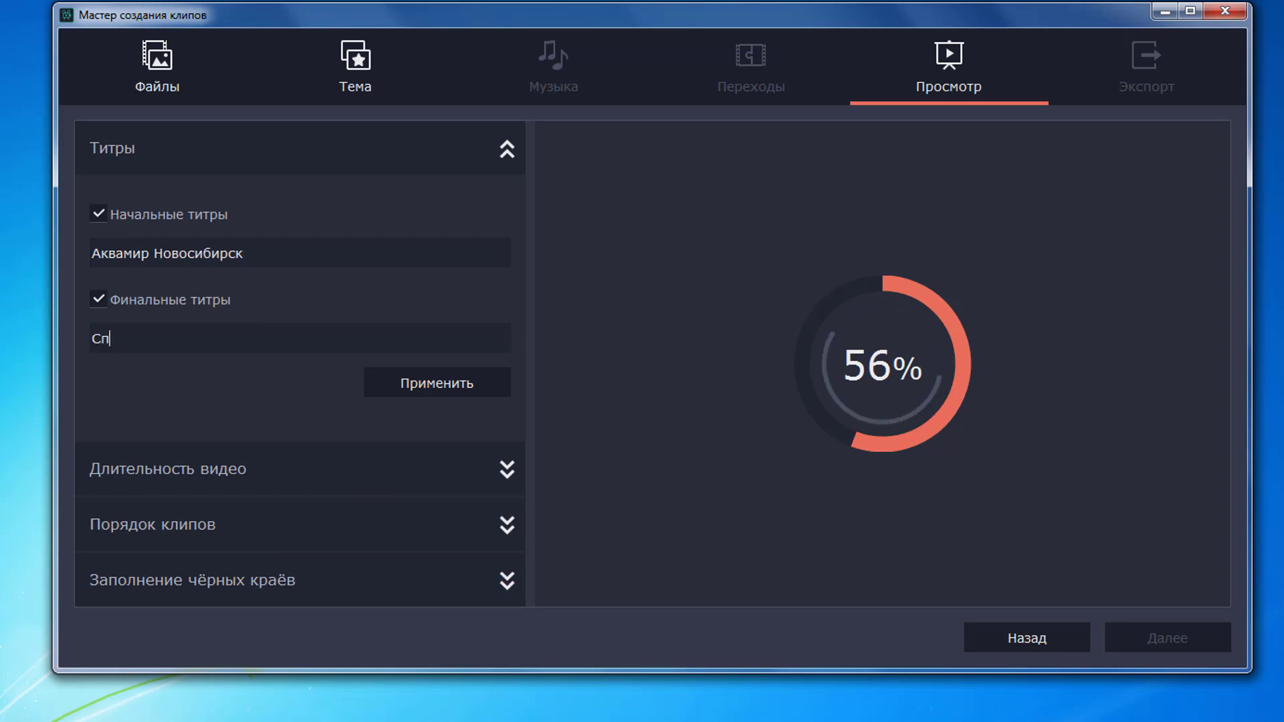
text(асибо з)
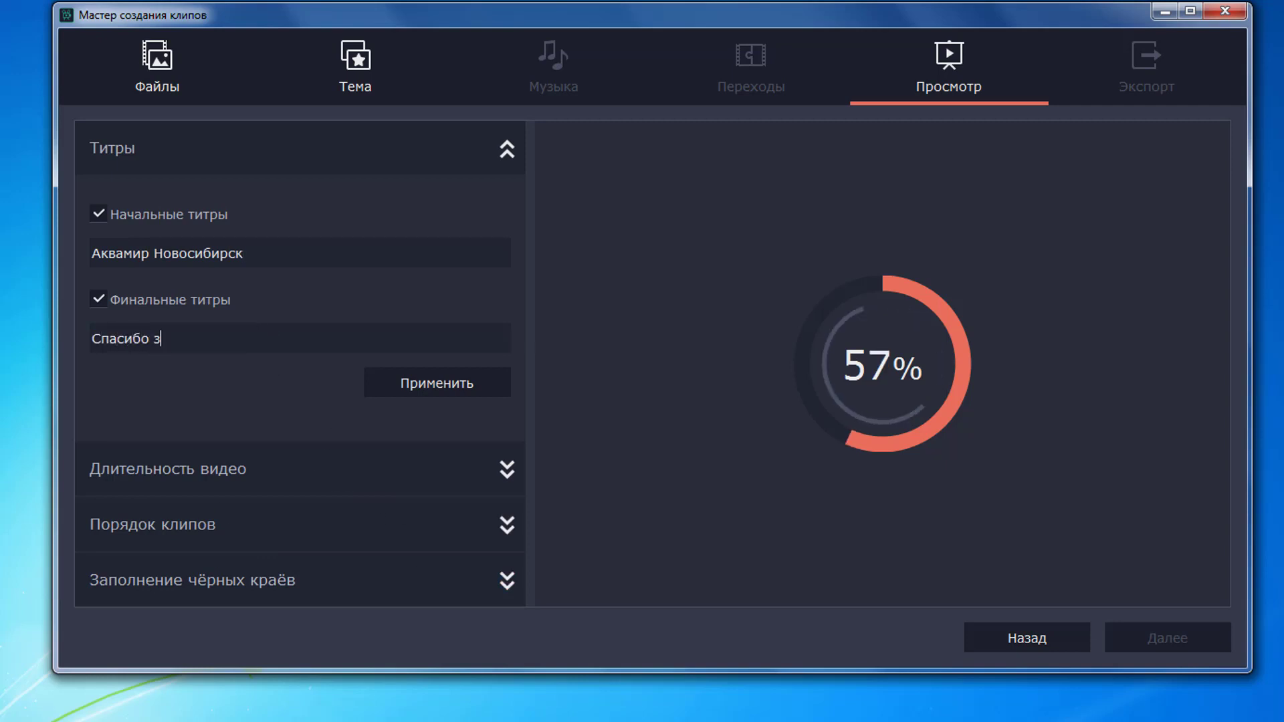
text(а просмотр)
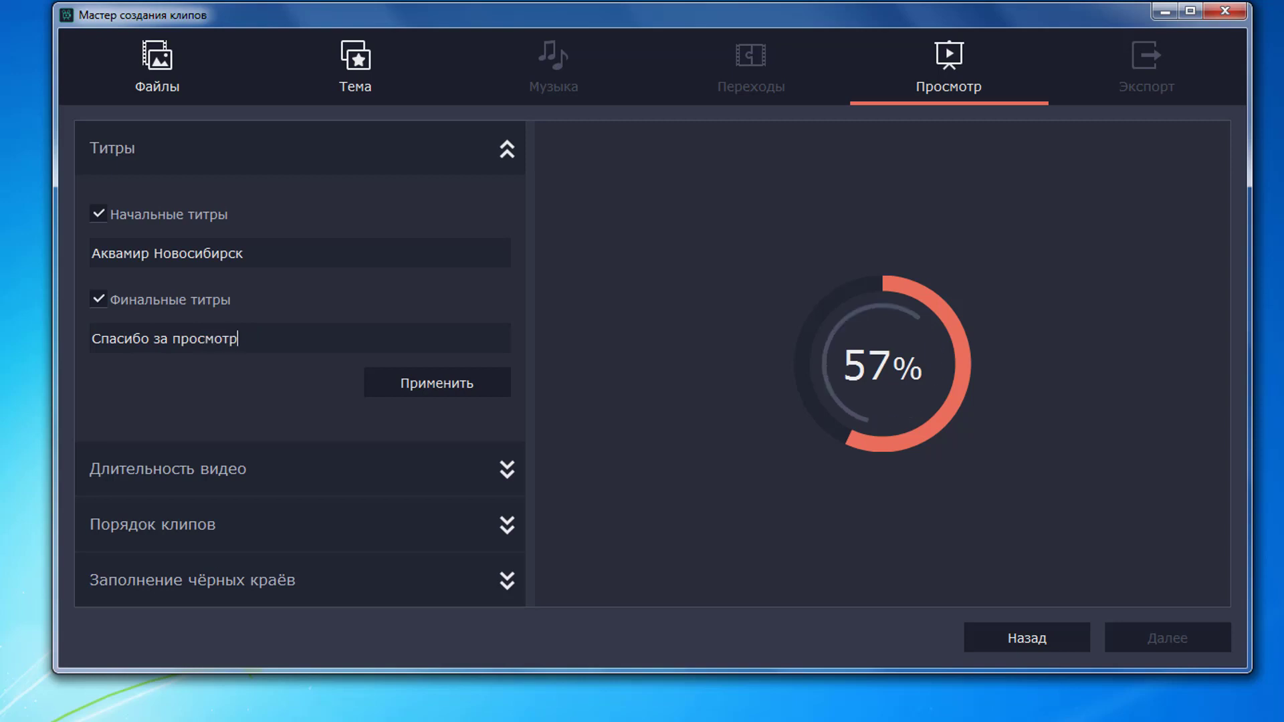
click(435, 385)
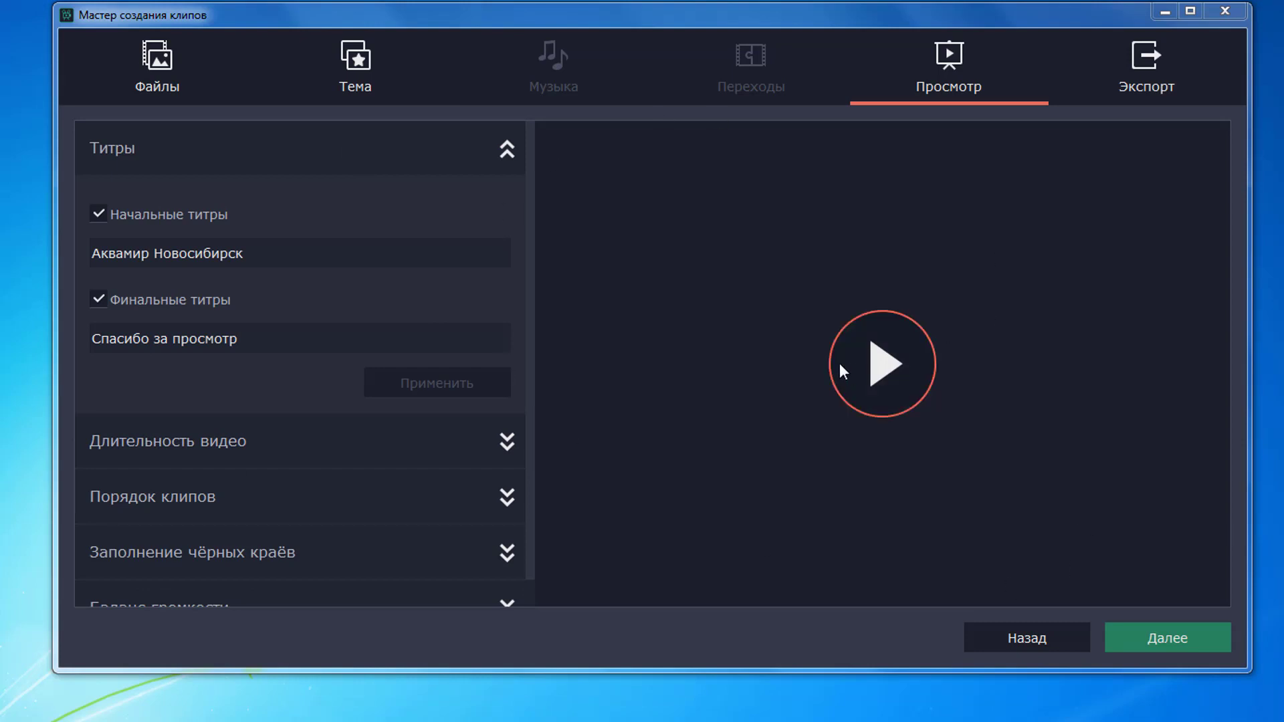
Play the start of the finished clip, and proceed to exporting it with the trial restrictions.
click(882, 368)
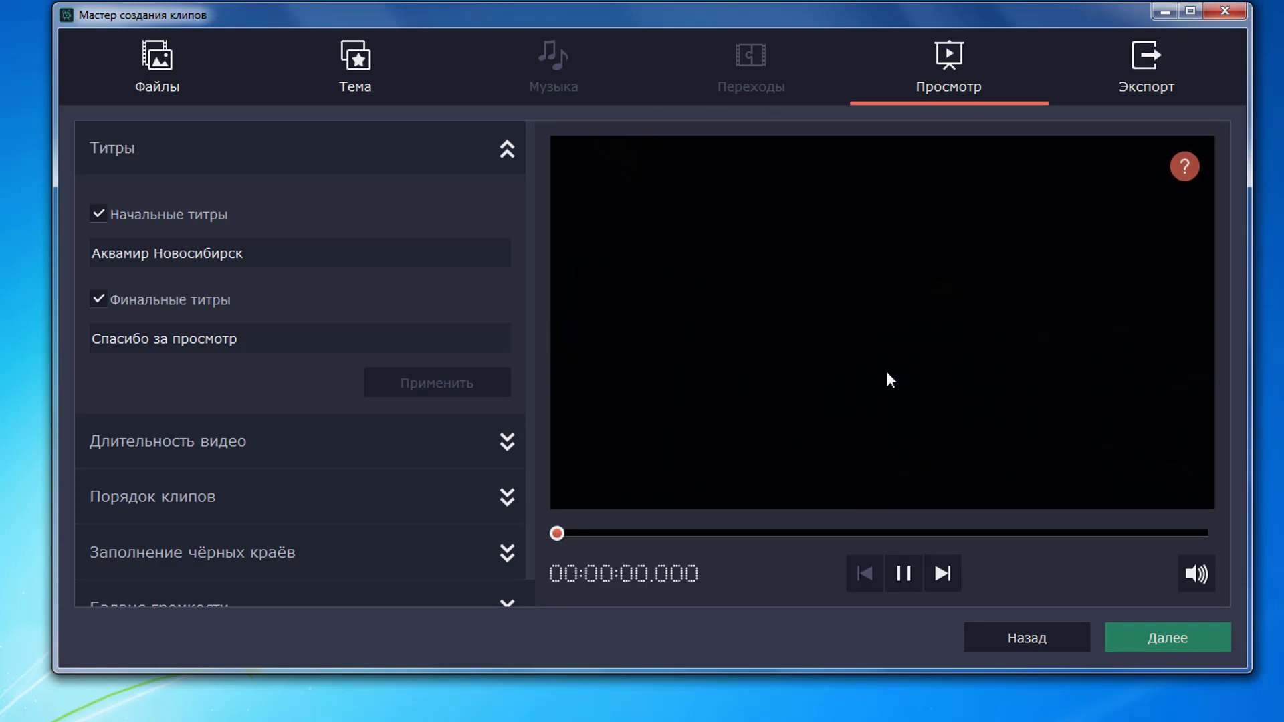
click(906, 573)
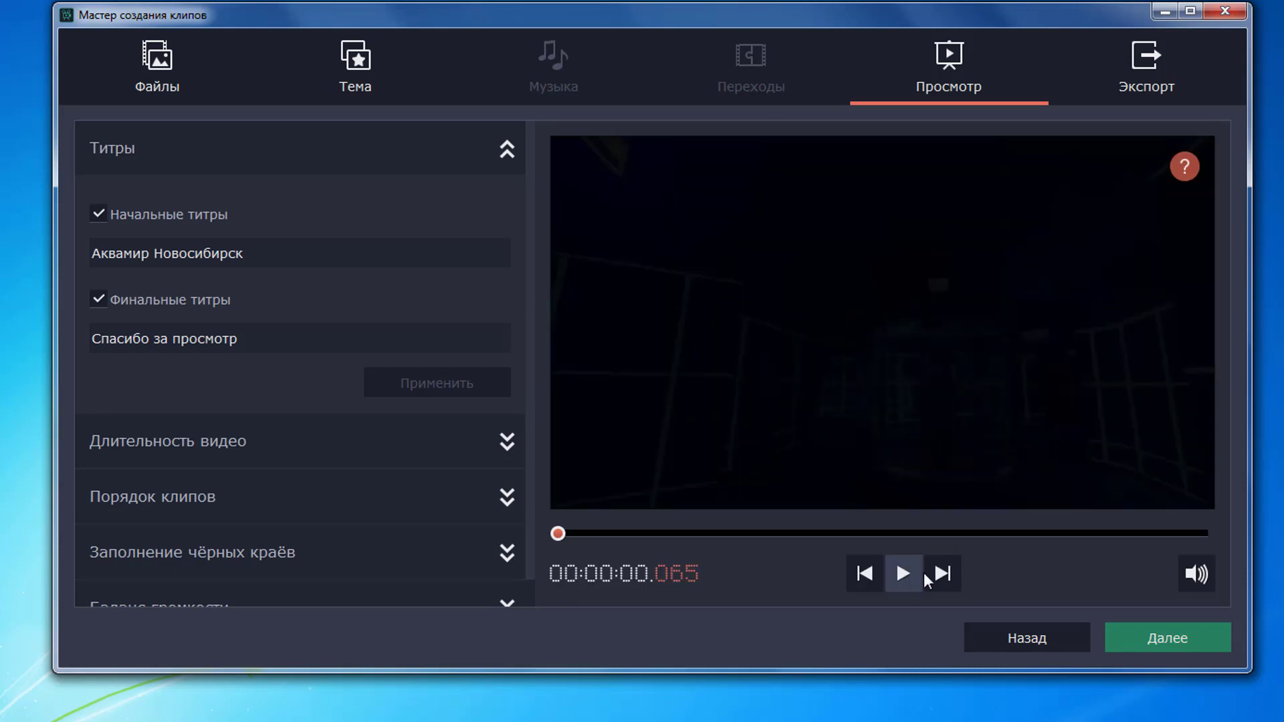
click(1166, 639)
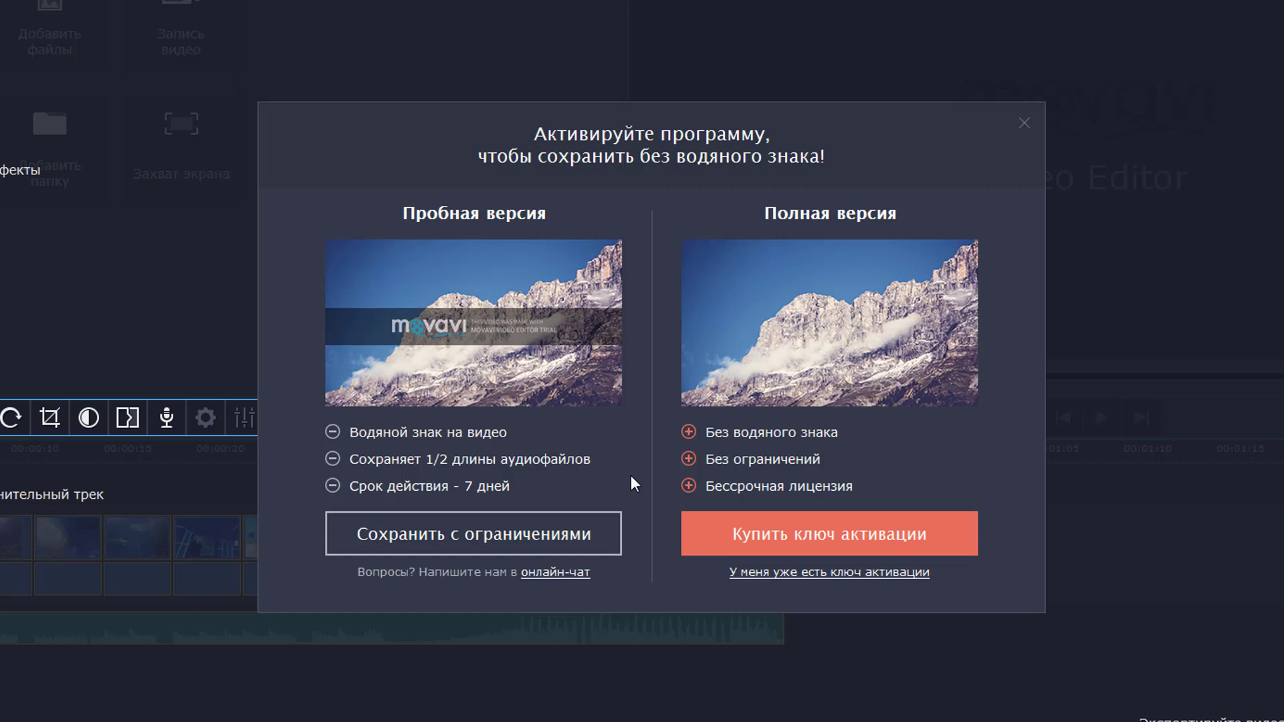
key(Return)
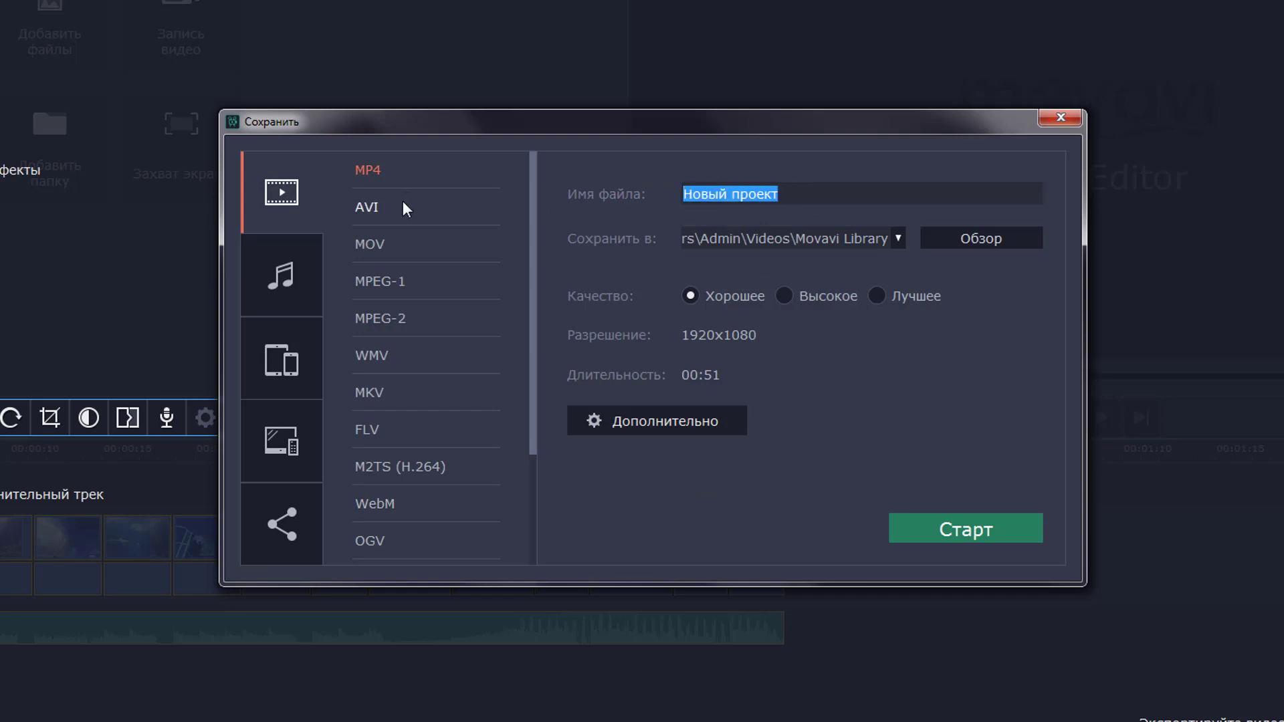
Name the MP4 export "Аквамир", choose the desktop as its destination folder and set the quality to Хорошее.
text(Аквамир)
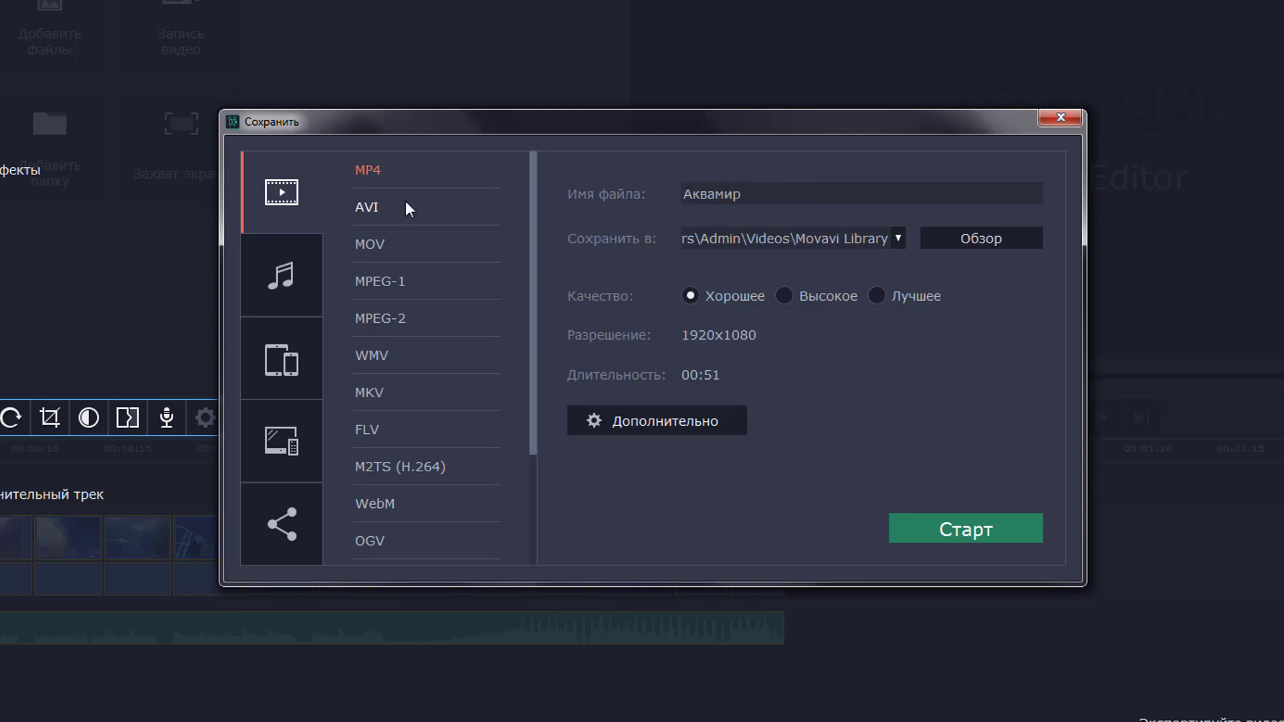
click(949, 244)
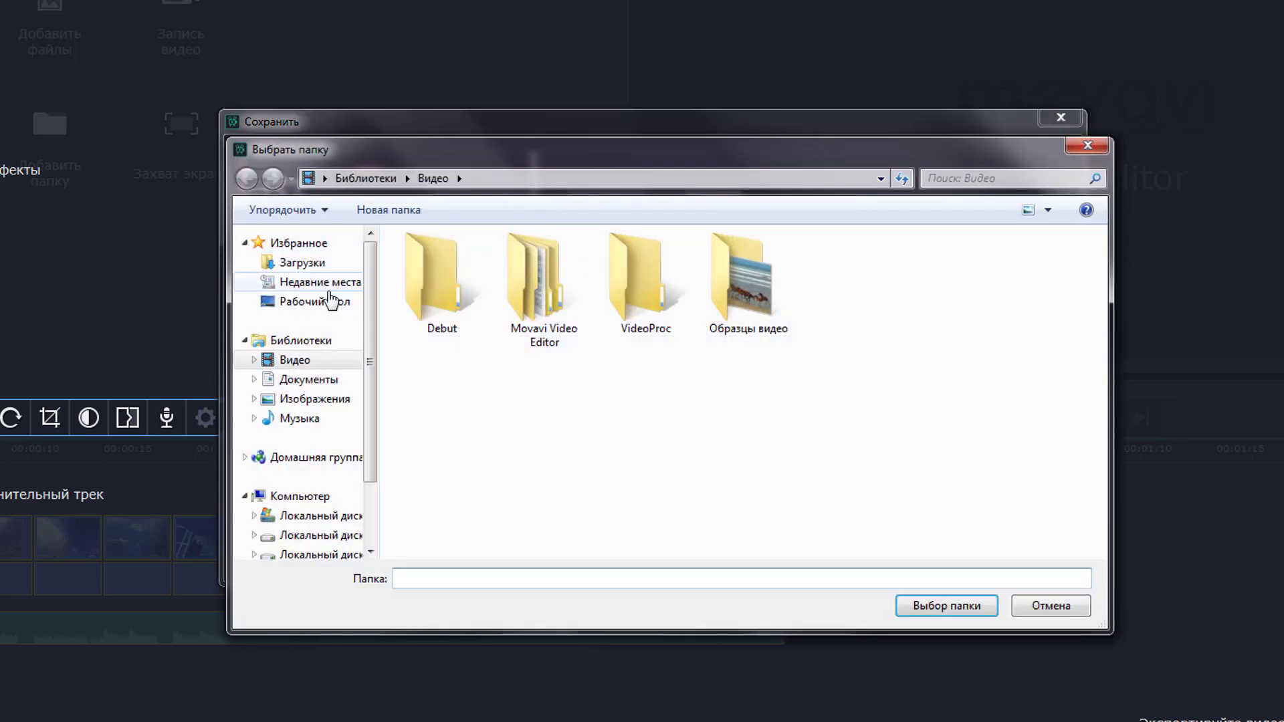
click(294, 301)
click(943, 606)
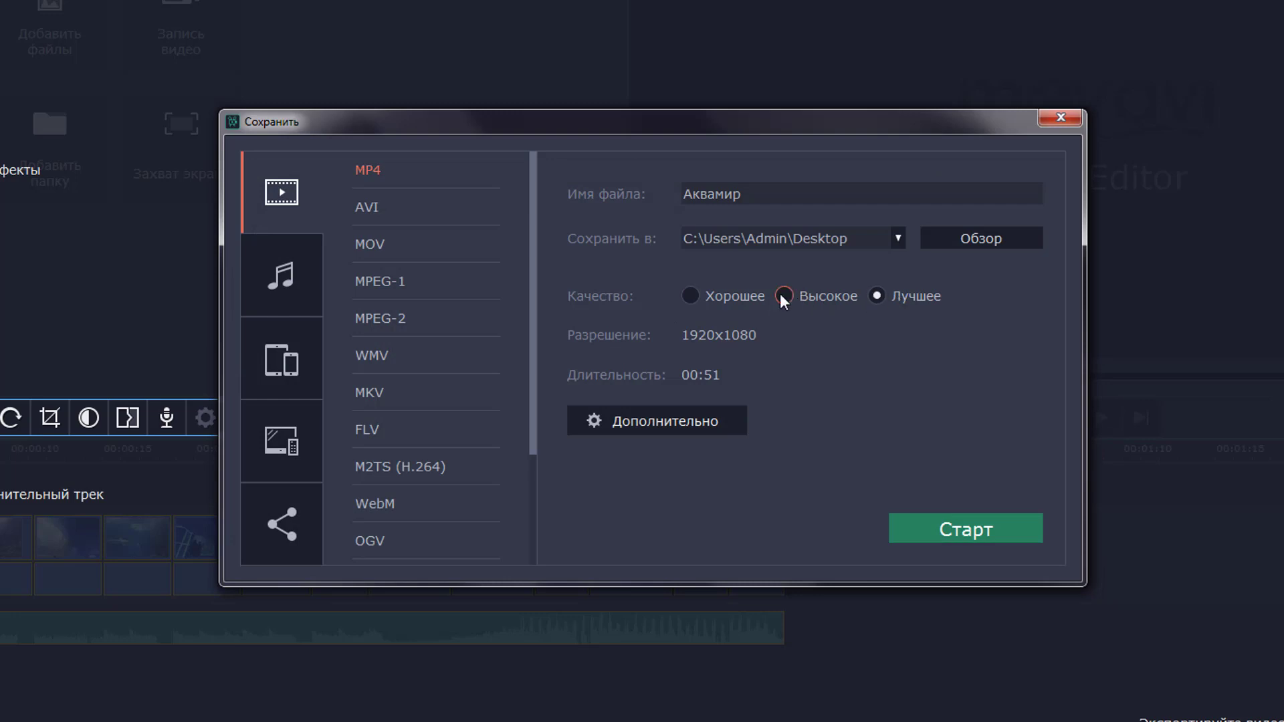
click(690, 295)
Check the advanced export settings, start saving the video, and cancel the export to return to the editor.
click(594, 420)
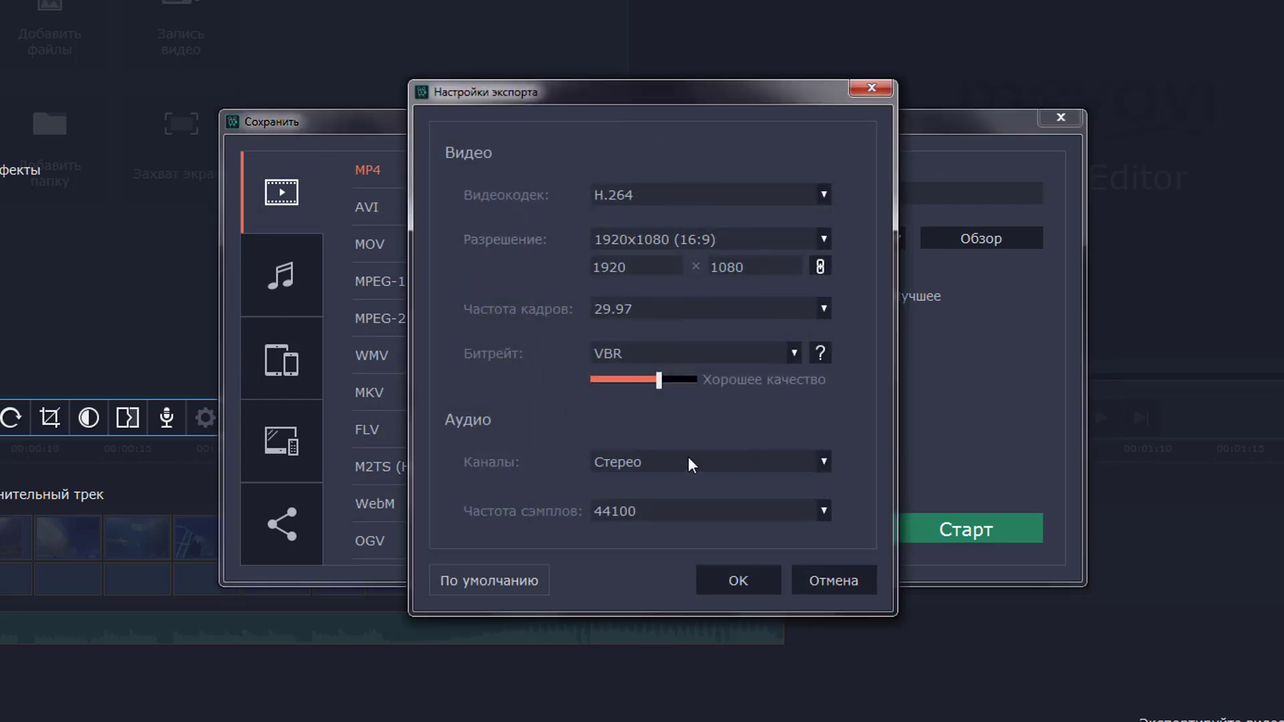
click(871, 88)
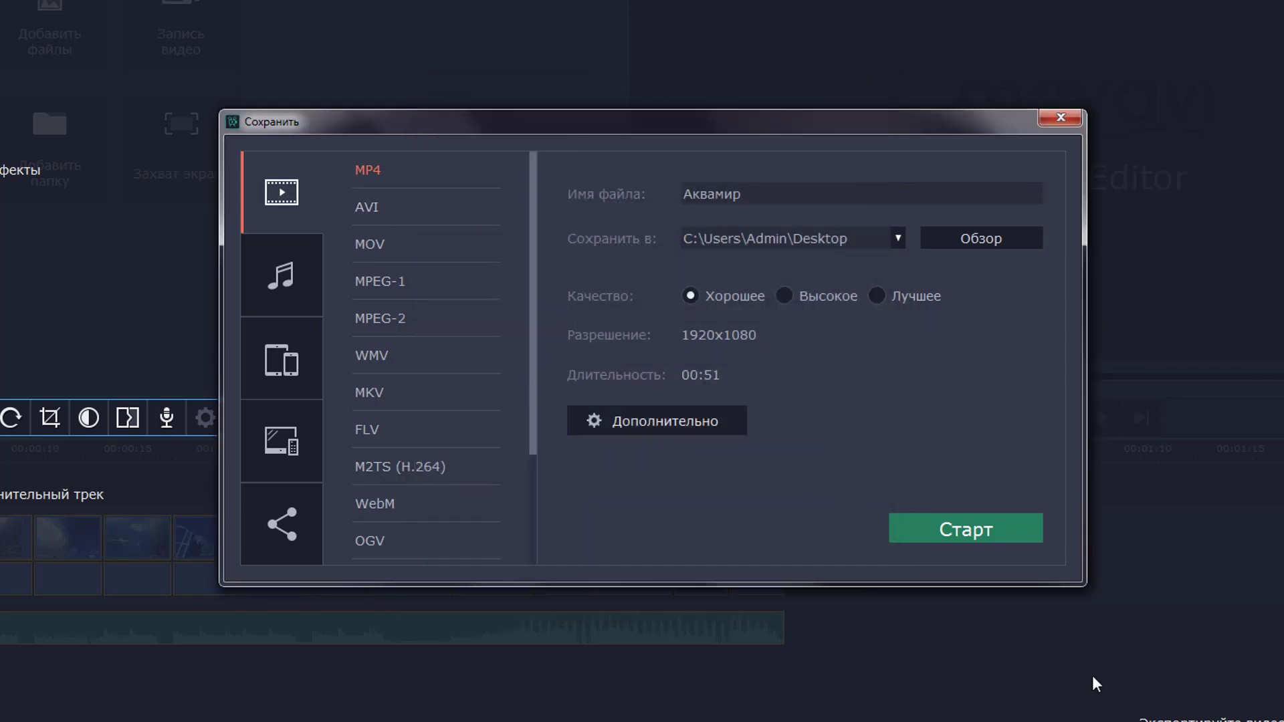
click(991, 535)
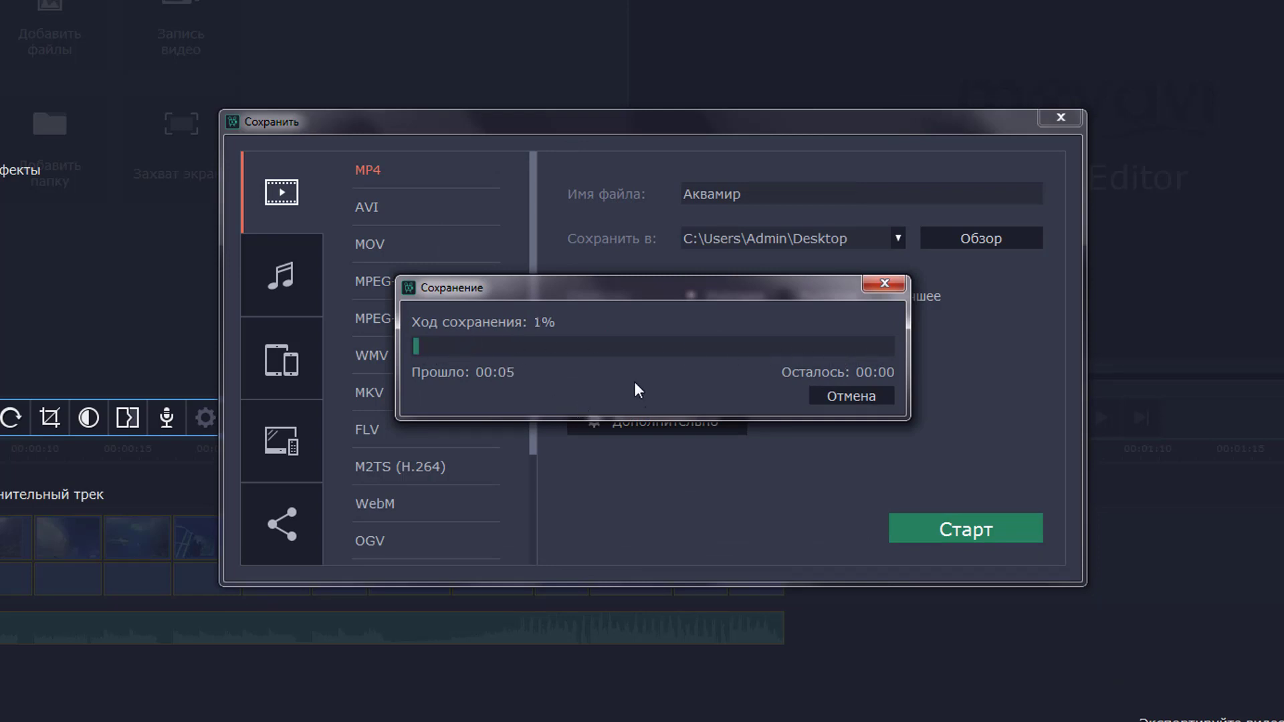
click(851, 396)
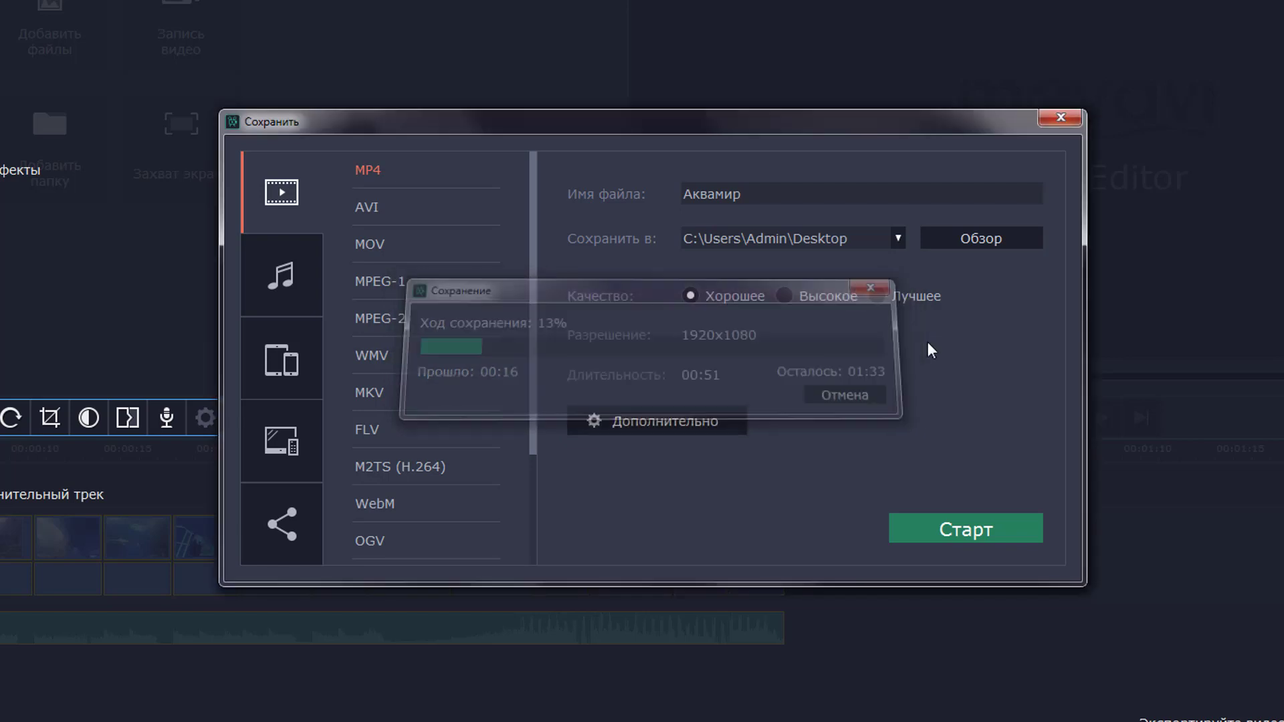
click(1061, 117)
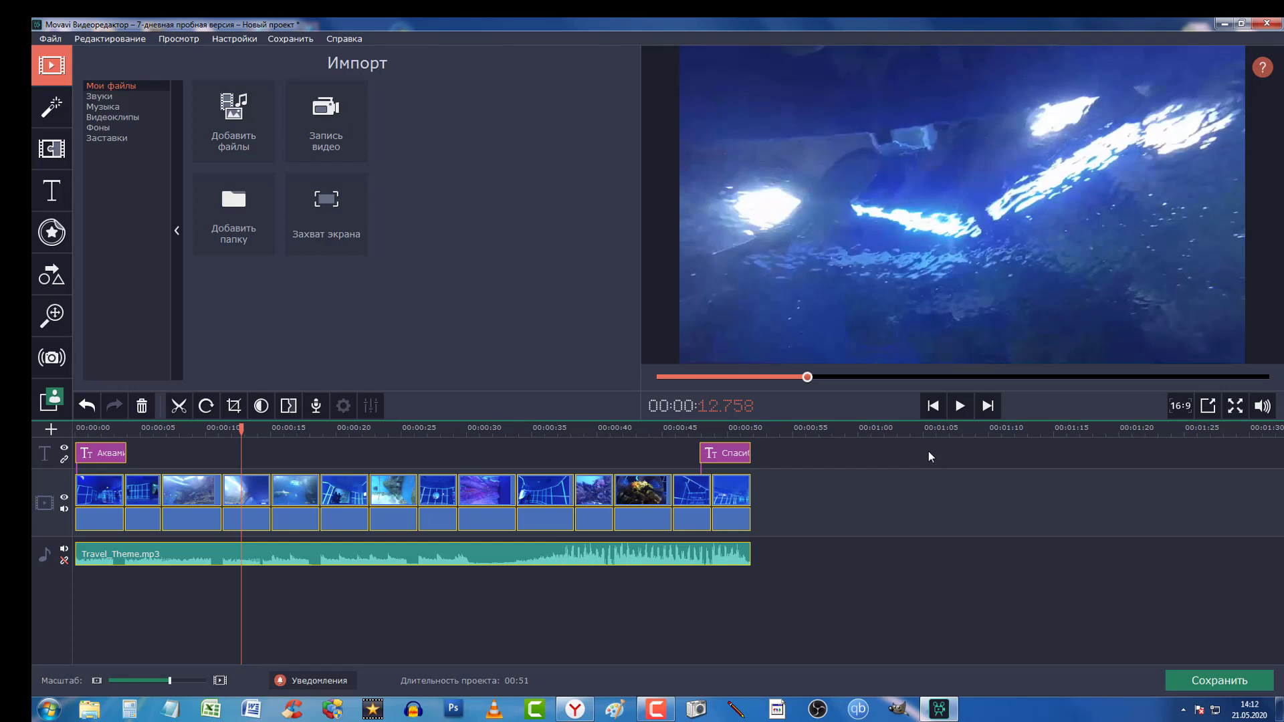
Minimise the editor, move 1.mp4 to a free desktop area and skim through the original footage in VLC.
click(1223, 24)
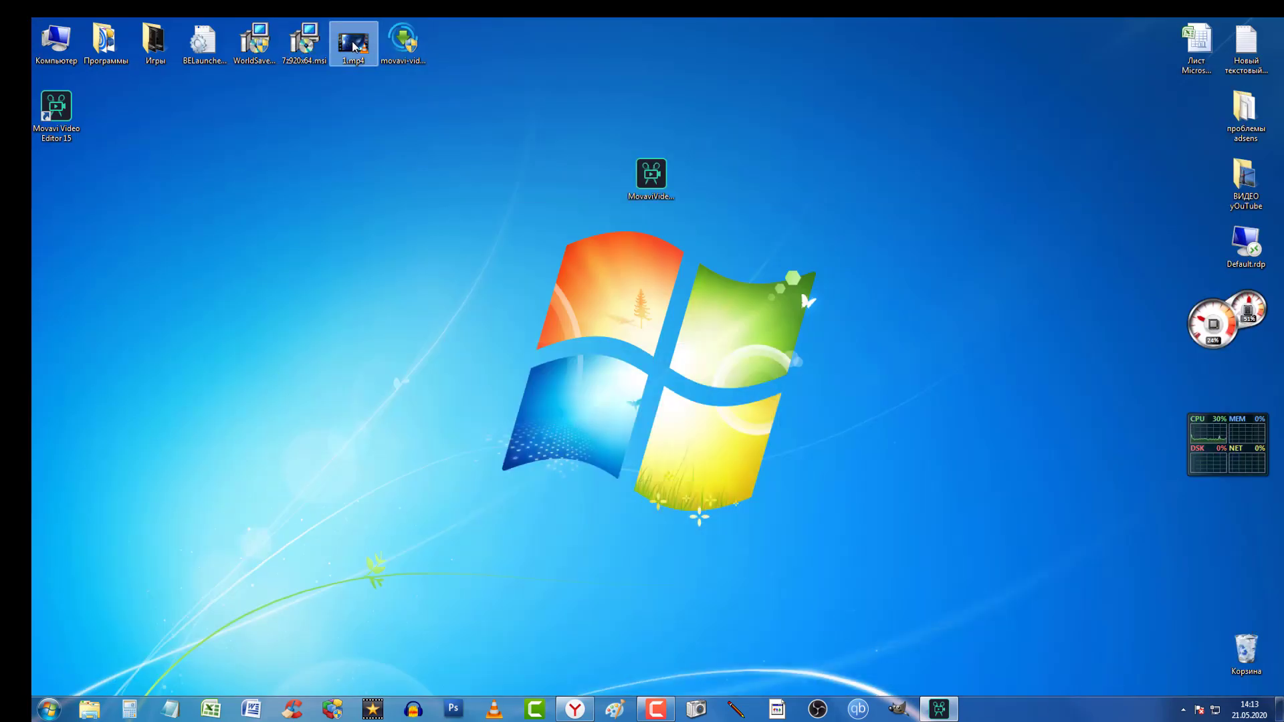
drag(354, 43, 258, 253)
double_click(258, 253)
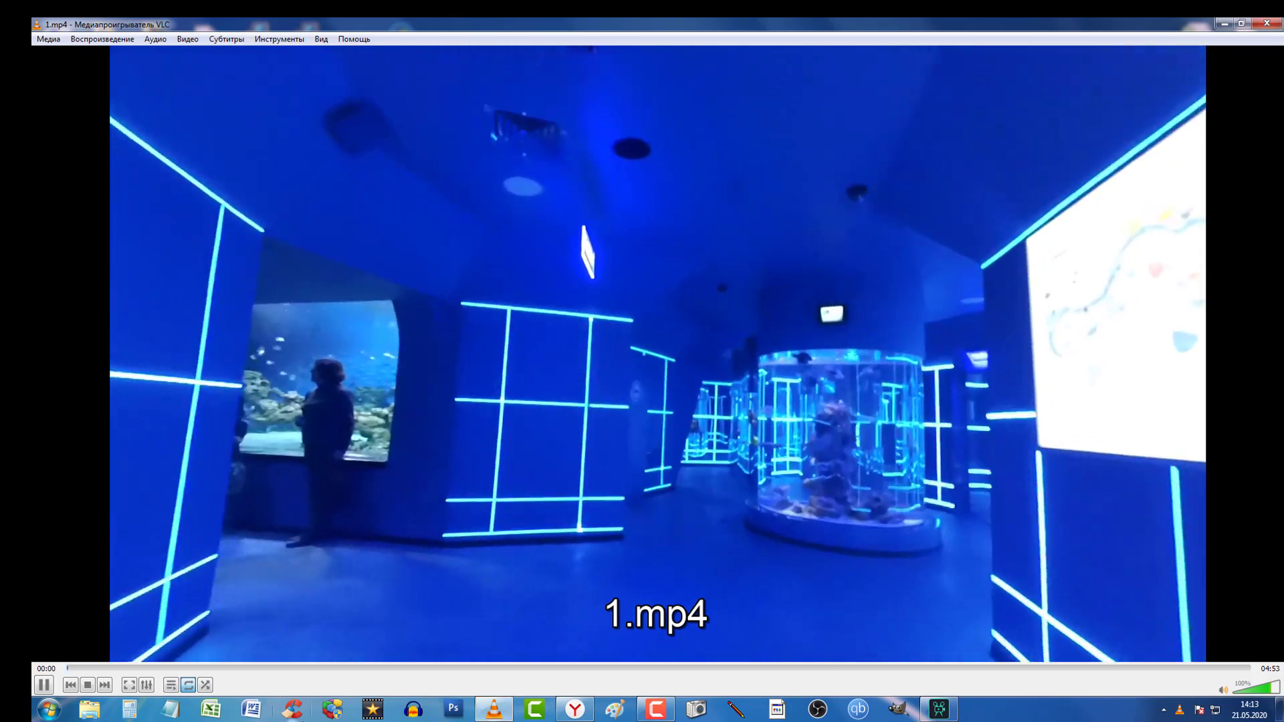
drag(299, 672, 525, 669)
drag(634, 668, 954, 666)
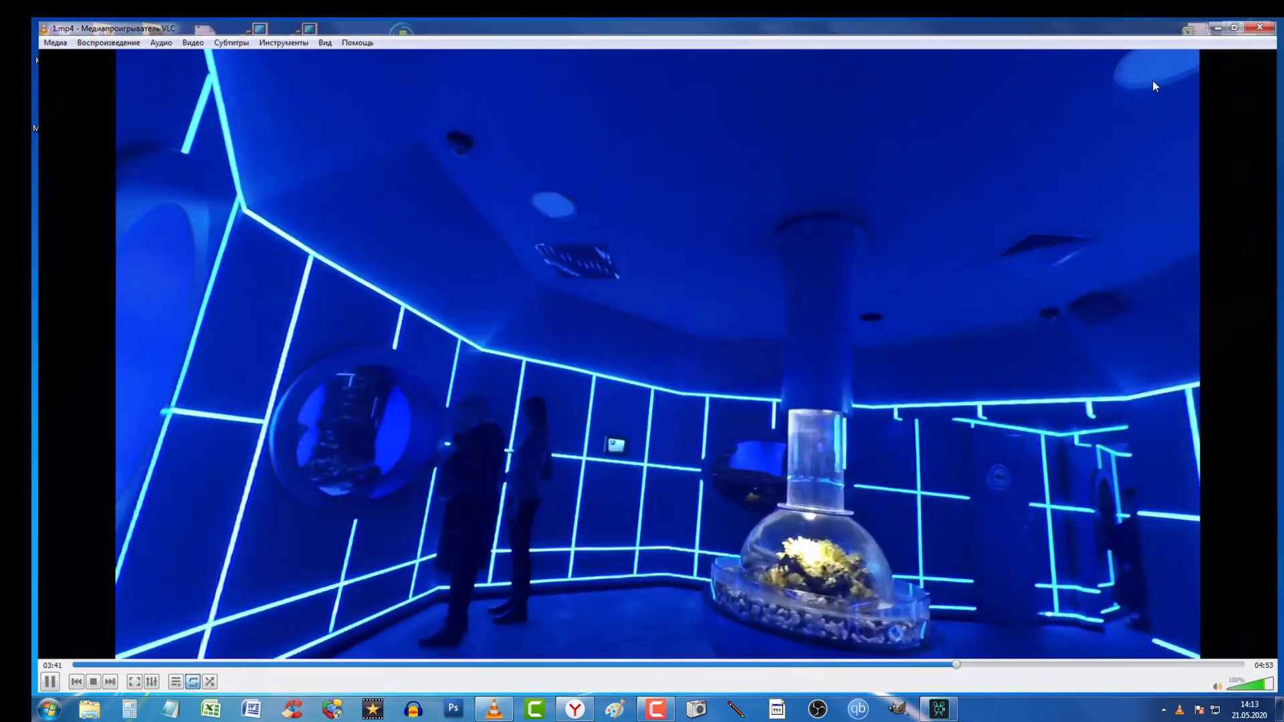
click(1259, 27)
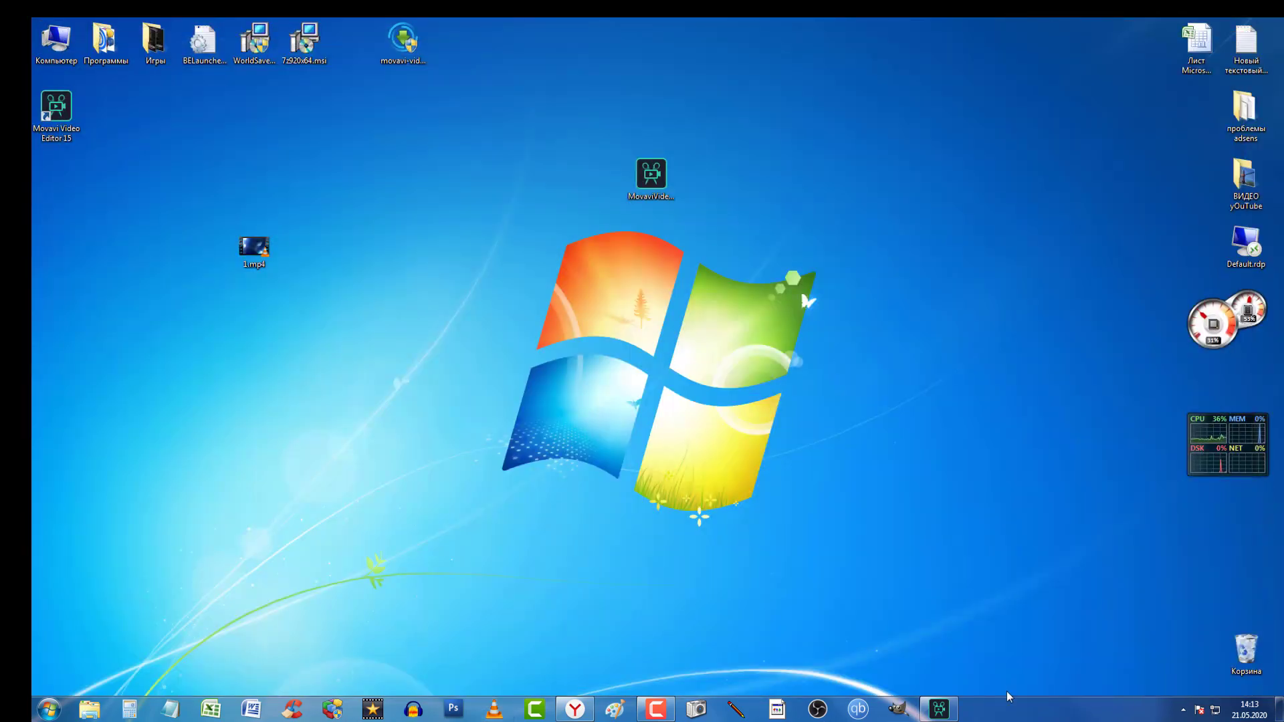
Switch back to Movavi Video Editor and play the assembled project from the beginning.
click(941, 711)
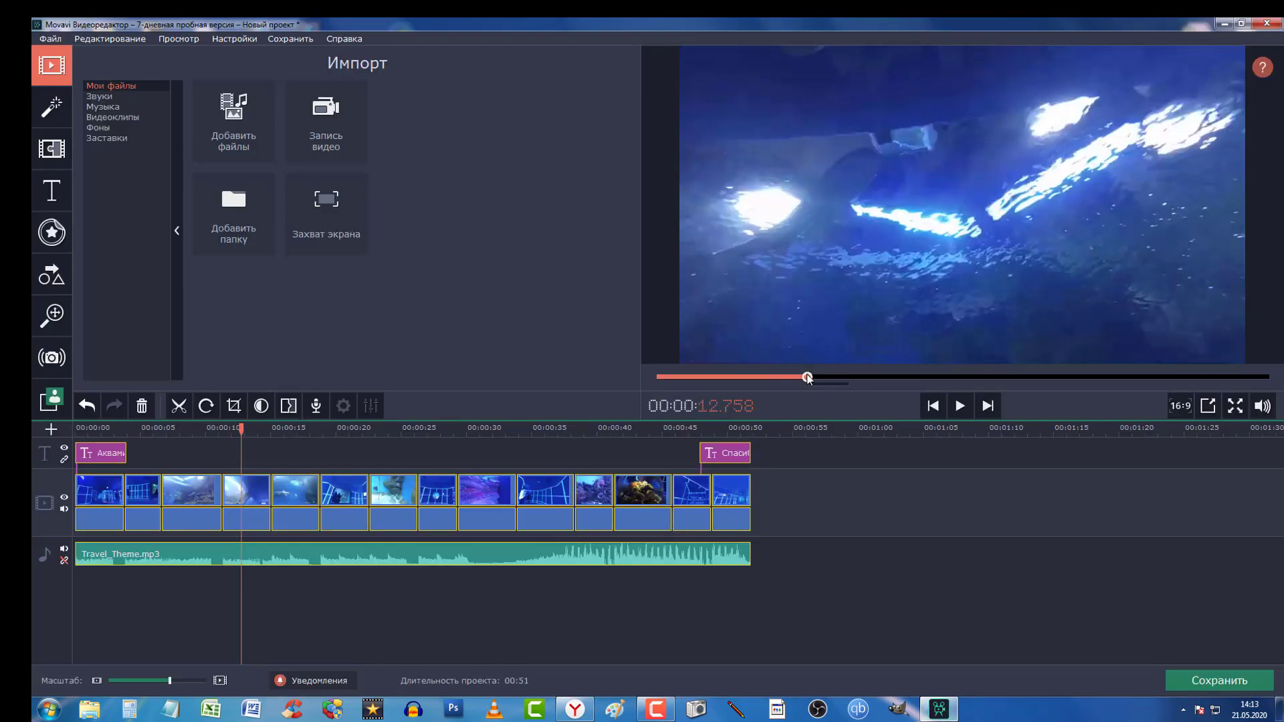
drag(808, 378, 656, 378)
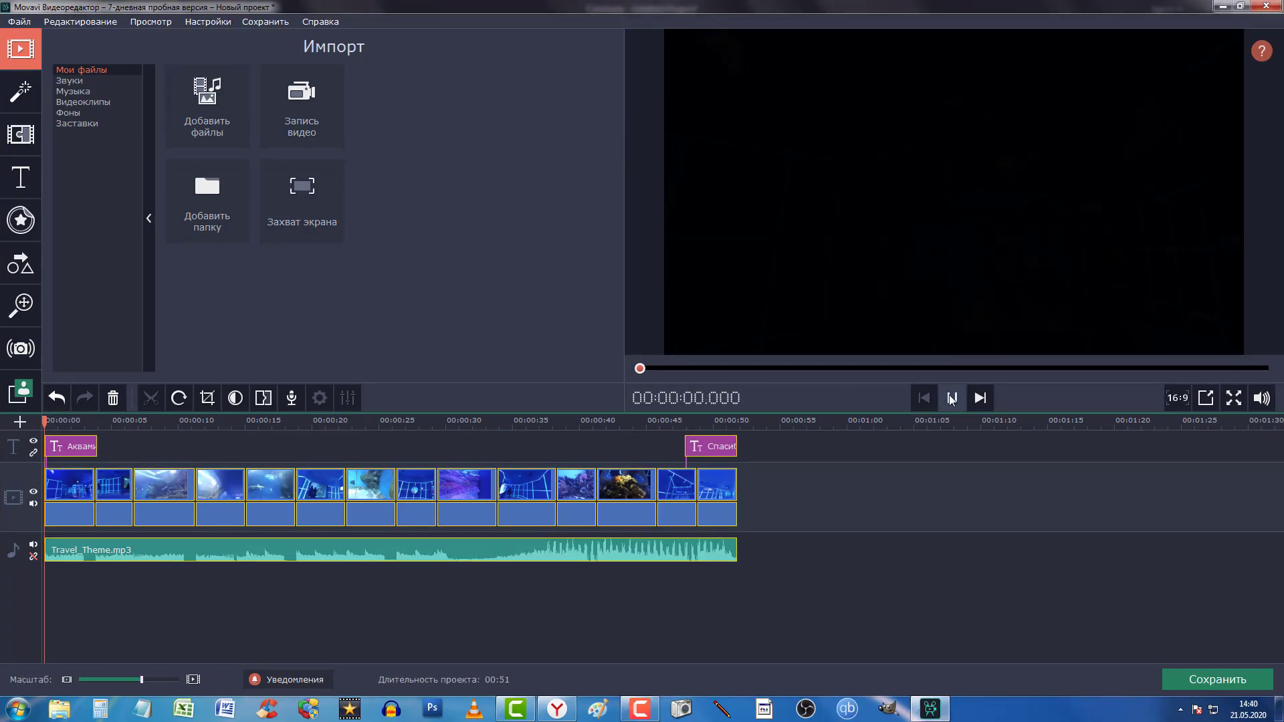
click(952, 399)
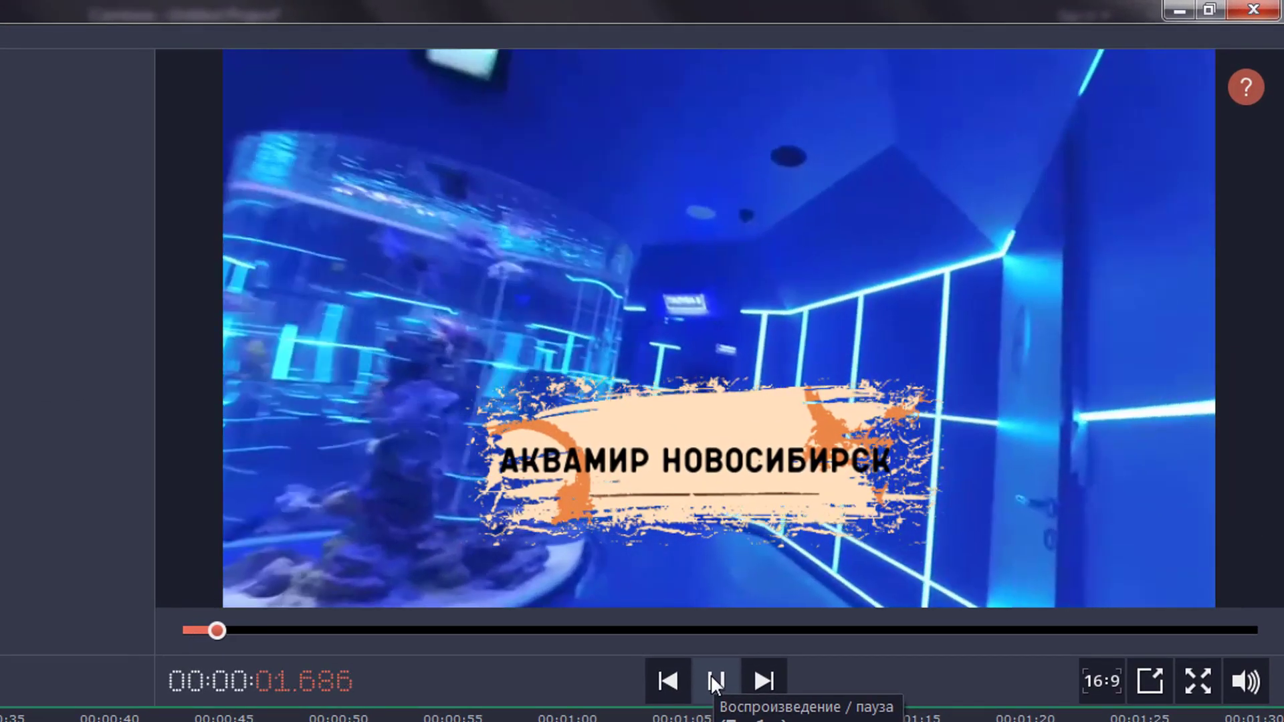